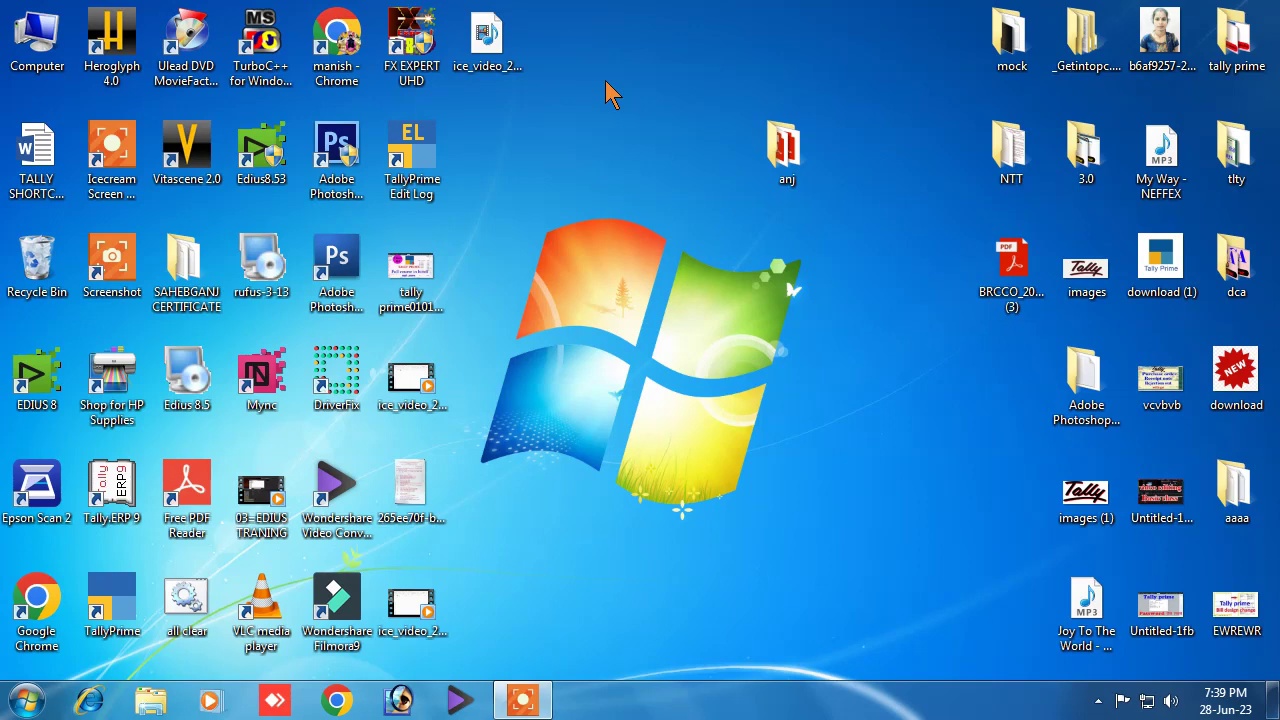
Launch Word 2013 by searching 'winword' from the Start menu.
{"action": "left_click", "coordinate": [38, 700]}
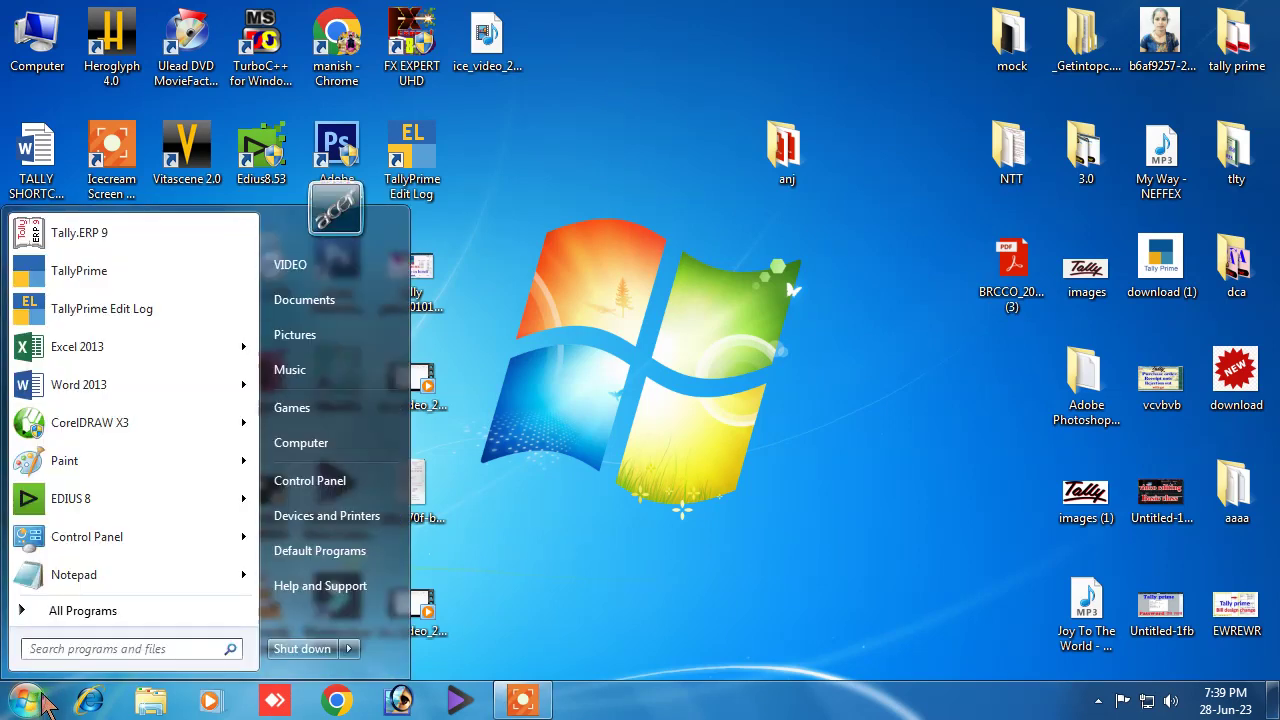
{"action": "type", "text": "winword"}
{"action": "key", "text": "Return"}
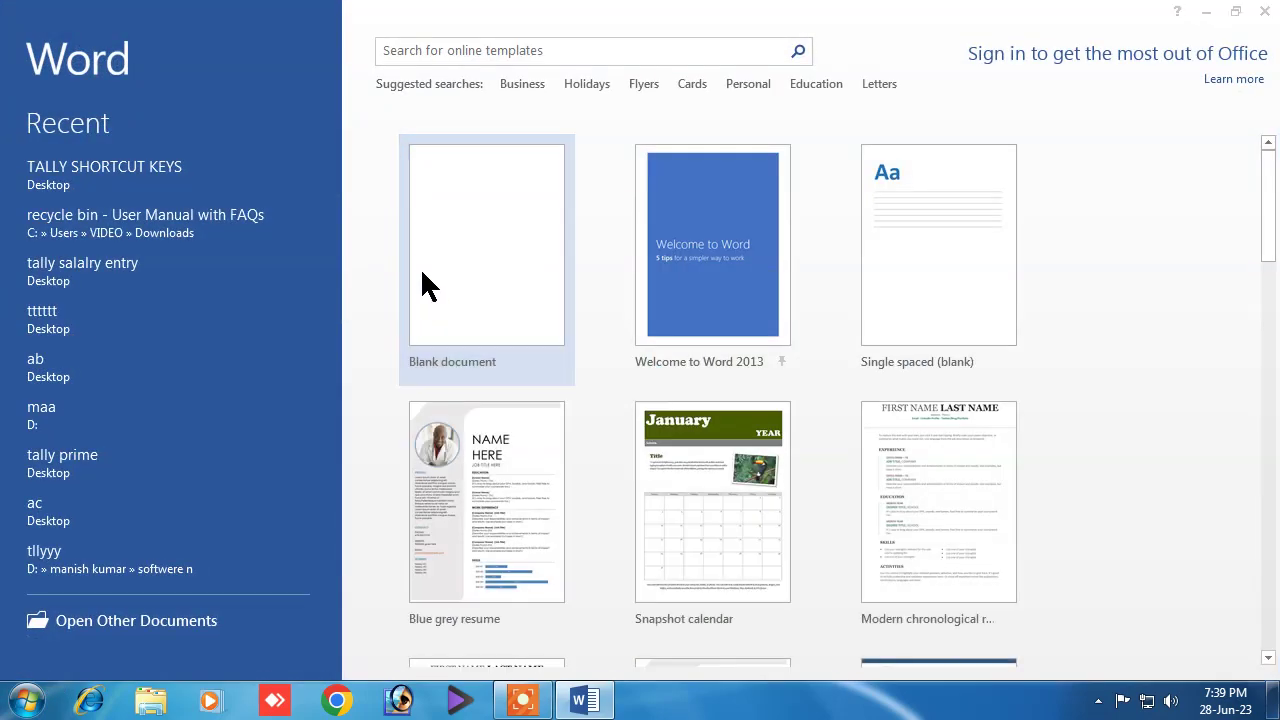
Dismiss the activation prompt, create a blank document and zoom it to 100%.
{"action": "left_click", "coordinate": [860, 121]}
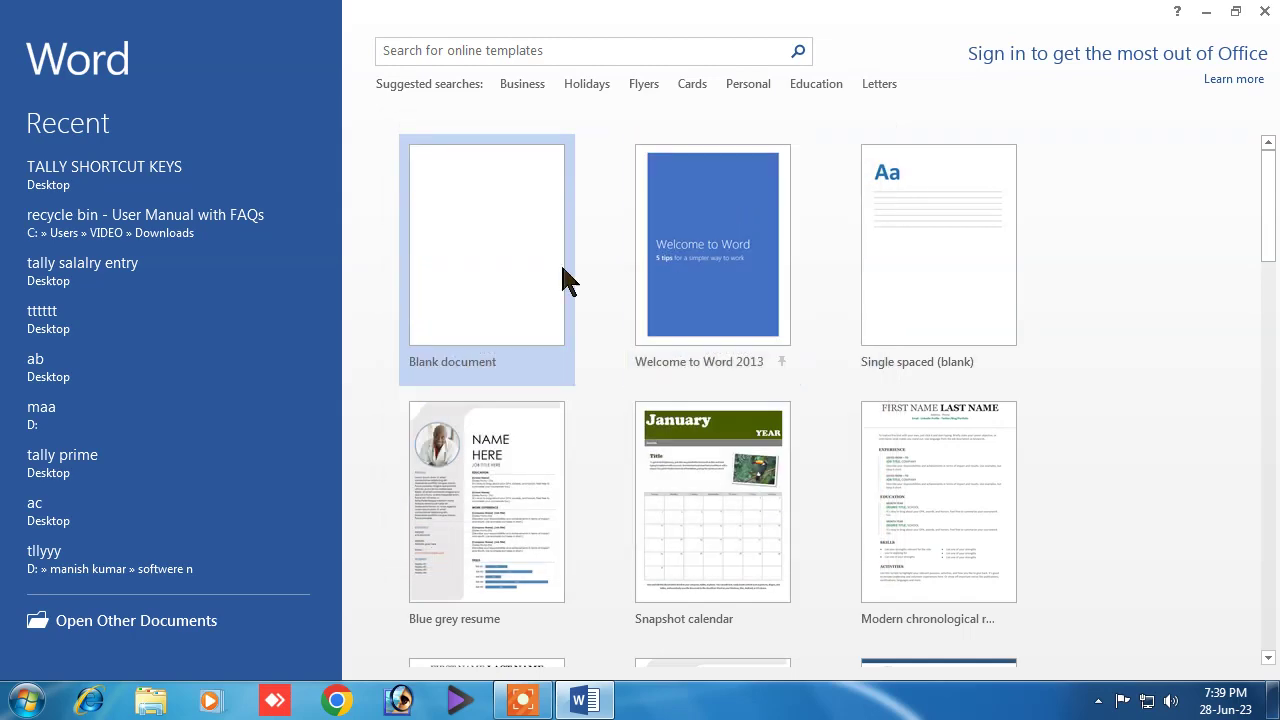
{"action": "left_click", "coordinate": [497, 257]}
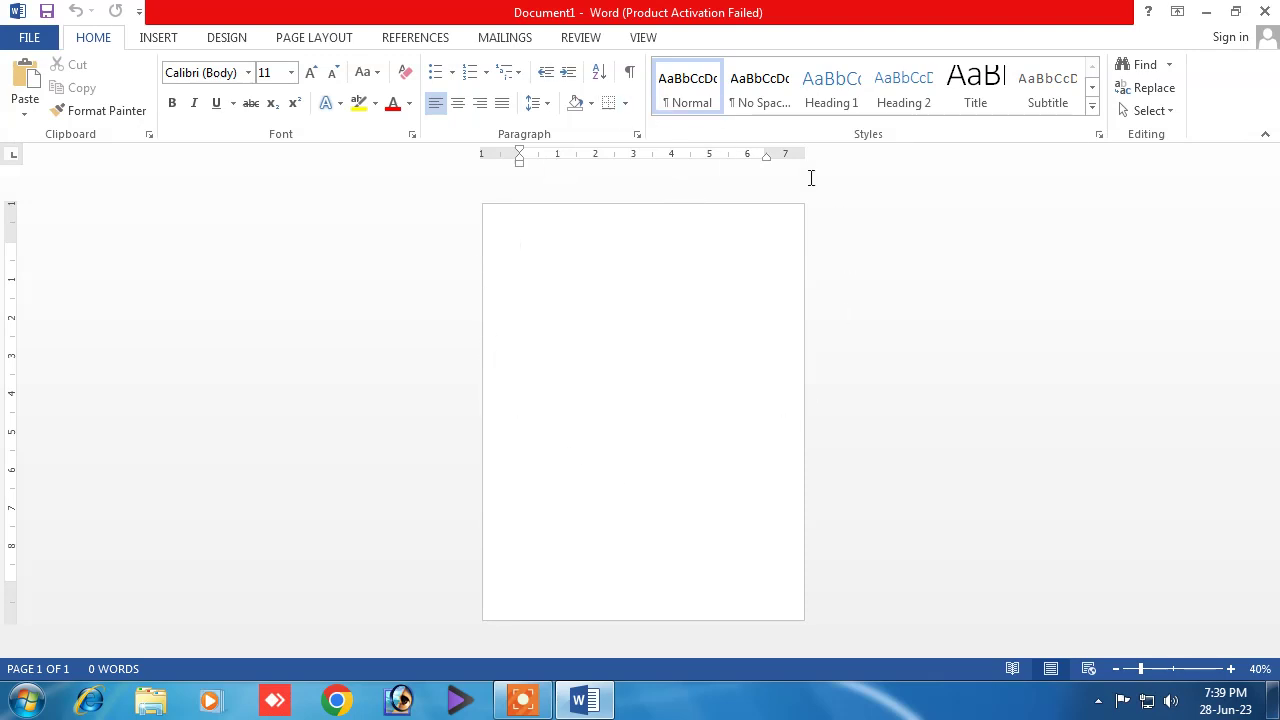
{"action": "left_click", "coordinate": [1232, 669]}
{"action": "left_click", "coordinate": [1232, 669]}
{"action": "left_click", "coordinate": [1232, 669]}
{"action": "left_click", "coordinate": [1232, 669]}
{"action": "left_click", "coordinate": [1232, 669]}
{"action": "left_click", "coordinate": [1232, 669]}
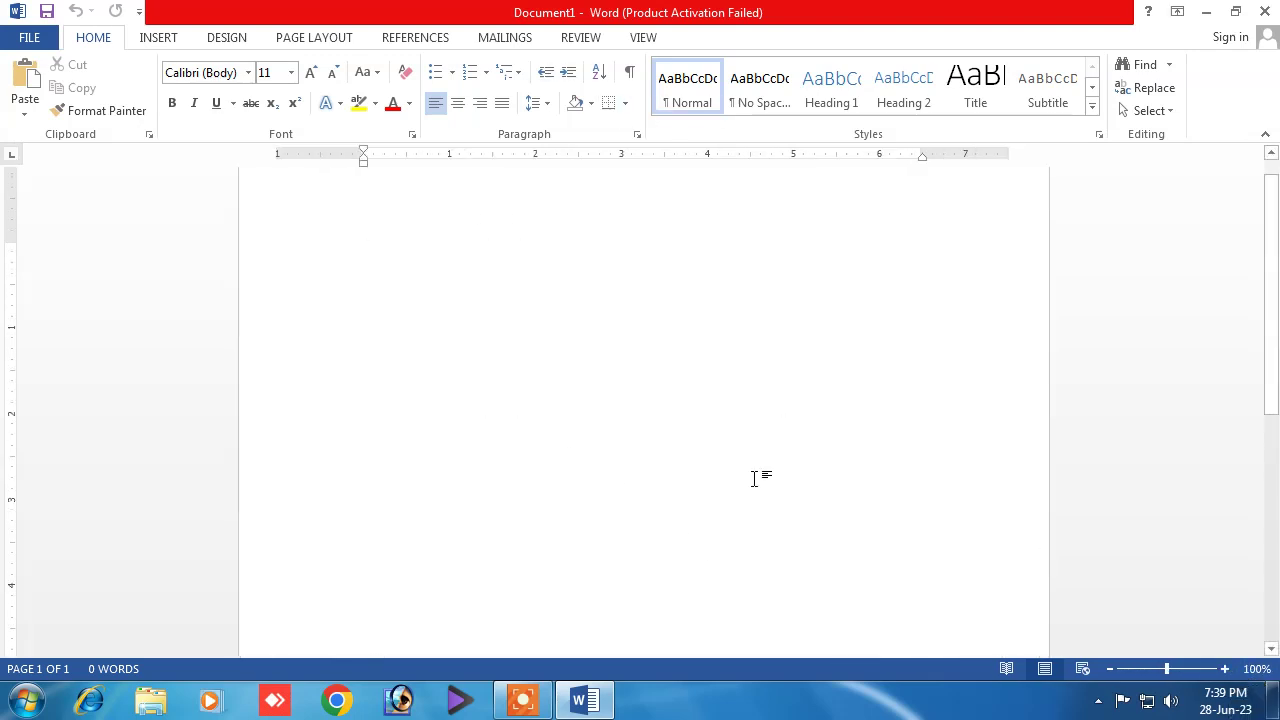
{"action": "scroll", "coordinate": [600, 476], "scroll_direction": "down", "scroll_amount": 3}
{"action": "scroll", "coordinate": [514, 474], "scroll_direction": "down", "scroll_amount": 5}
{"action": "scroll", "coordinate": [471, 354], "scroll_direction": "up", "scroll_amount": 5}
{"action": "scroll", "coordinate": [471, 343], "scroll_direction": "up", "scroll_amount": 3}
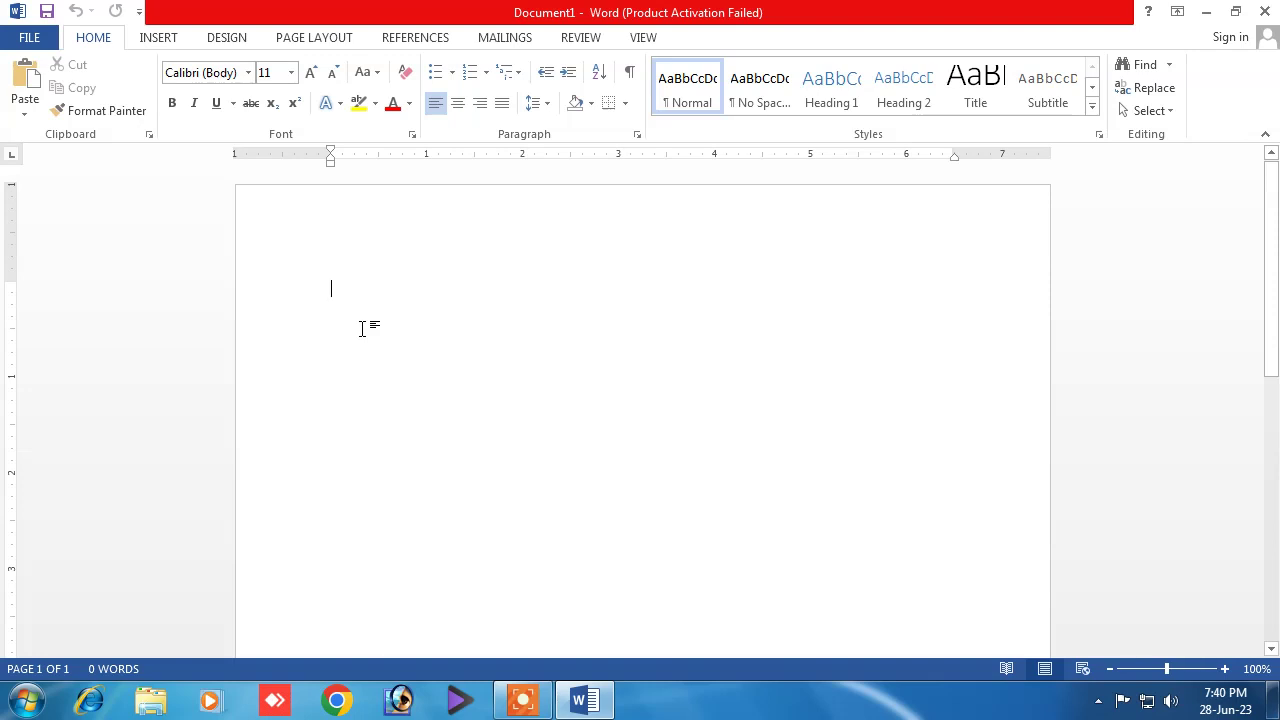
On the Design tab, set the Page Color to a light peach theme colour.
{"action": "left_click", "coordinate": [228, 38]}
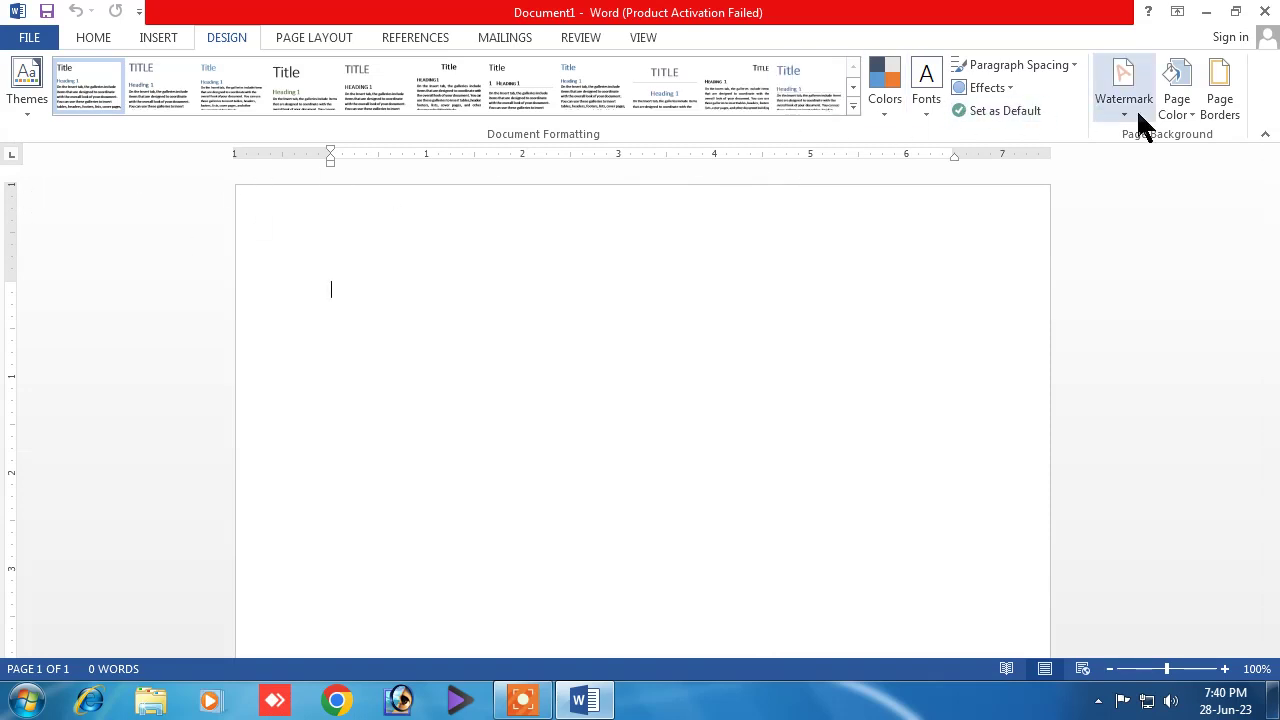
{"action": "left_click", "coordinate": [1181, 120]}
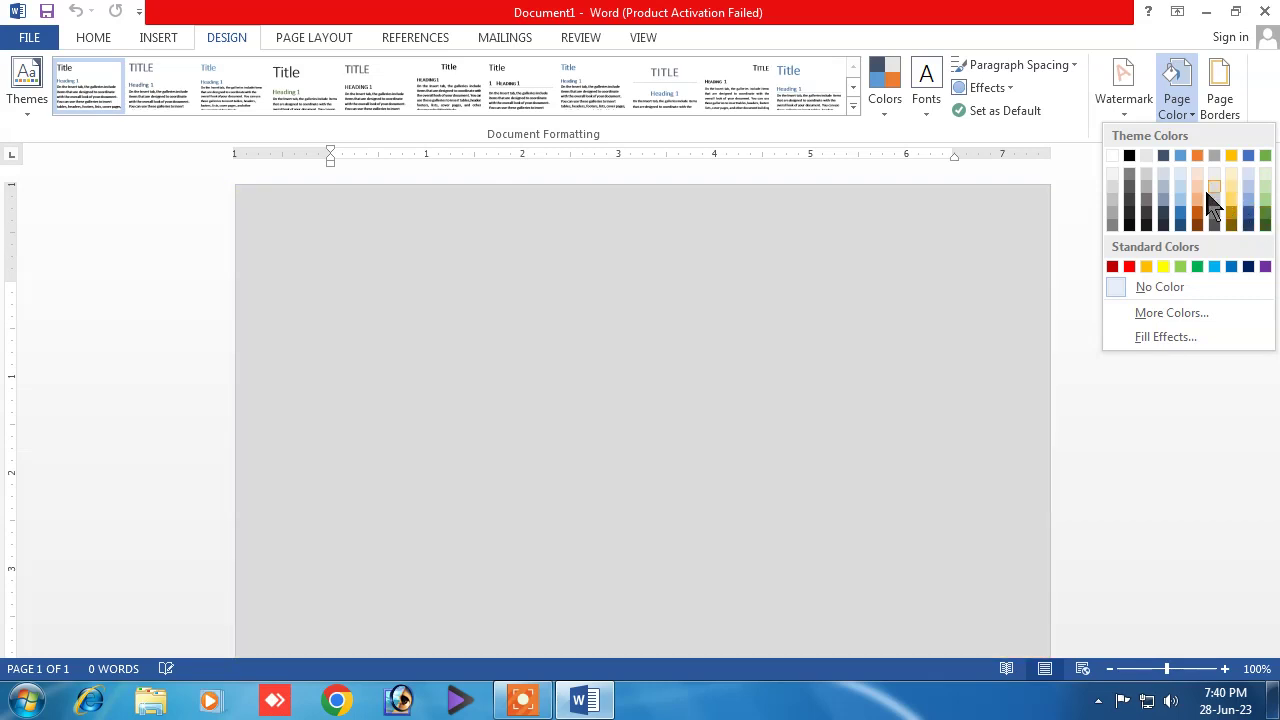
{"action": "left_click", "coordinate": [1197, 199]}
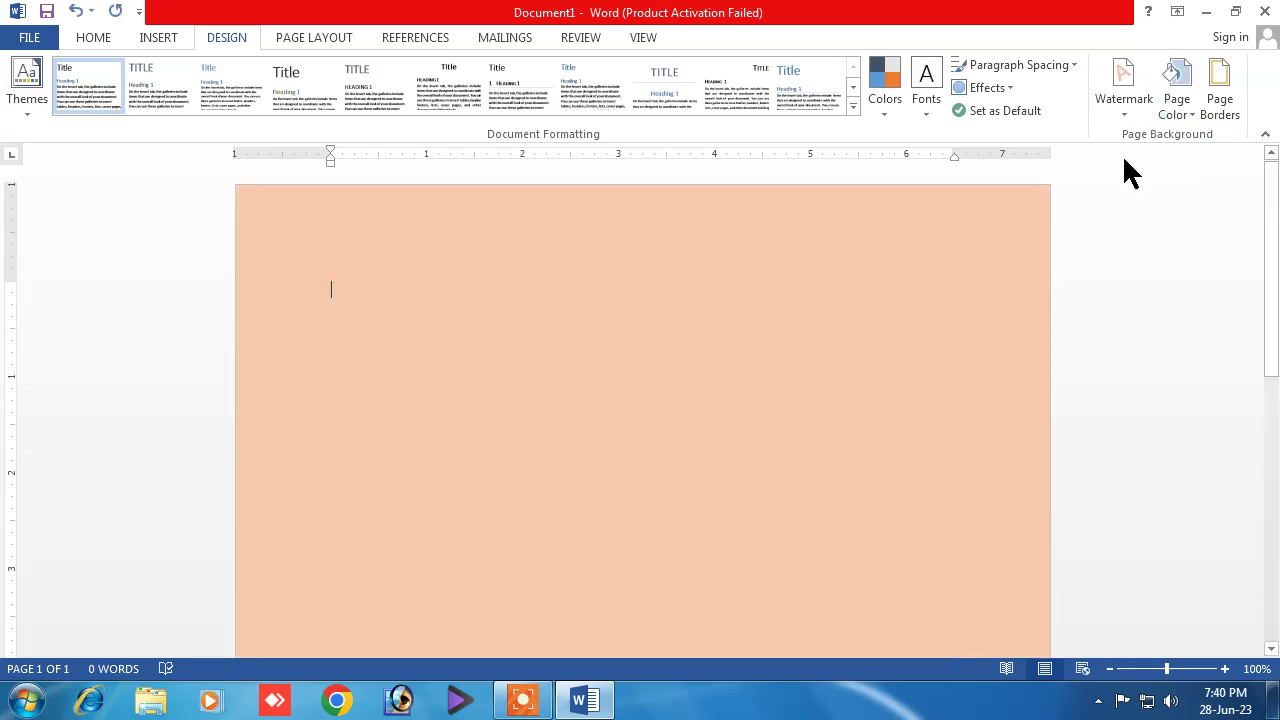
{"action": "left_click", "coordinate": [1177, 103]}
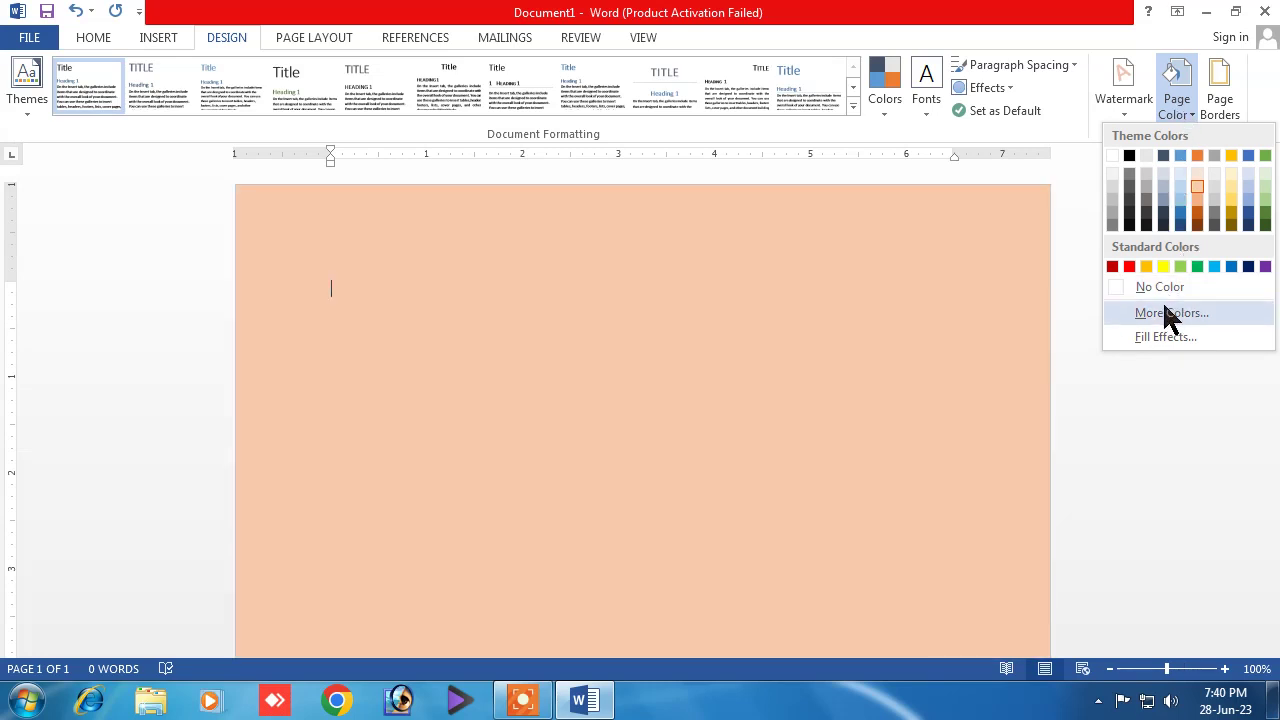
Set a custom blue-violet page colour of RGB 72, 19, 203 via More Colors.
{"action": "left_click", "coordinate": [1170, 313]}
{"action": "left_click", "coordinate": [845, 315]}
{"action": "left_click_drag", "start_coordinate": [957, 300], "coordinate": [951, 333]}
{"action": "left_click", "coordinate": [851, 312]}
{"action": "left_click", "coordinate": [822, 300]}
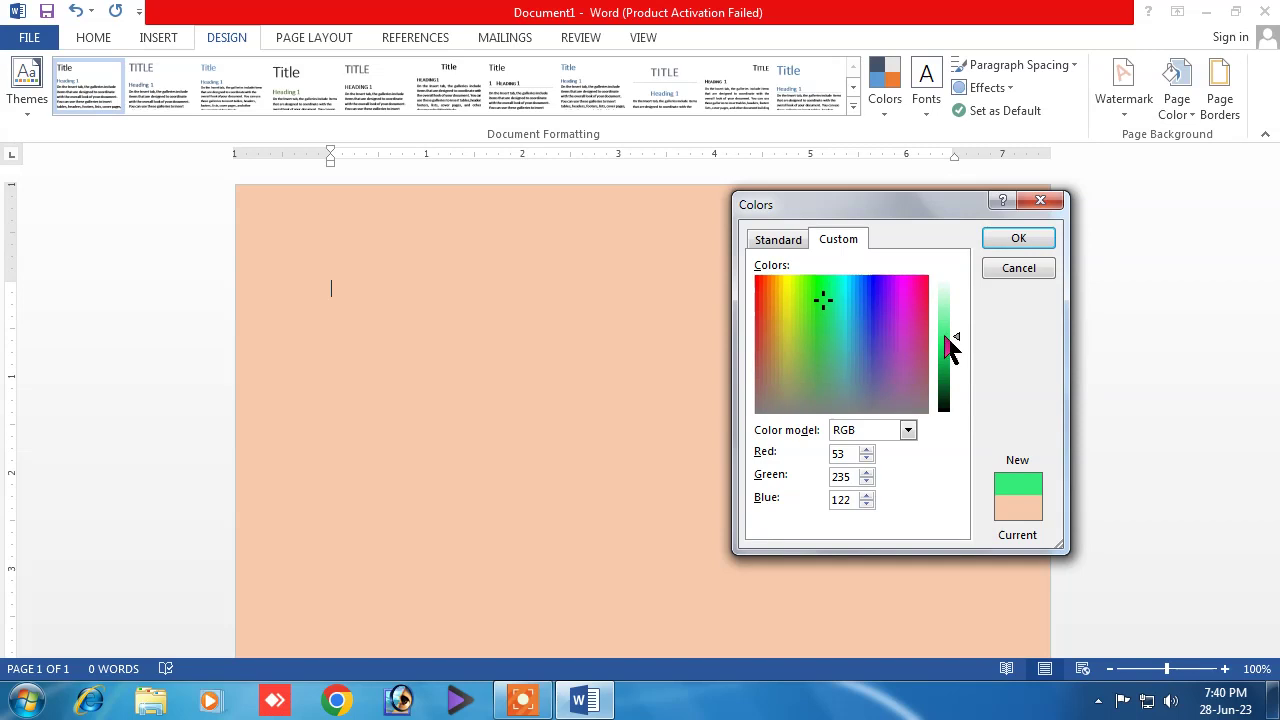
{"action": "left_click", "coordinate": [879, 299]}
{"action": "left_click_drag", "start_coordinate": [951, 343], "coordinate": [951, 355]}
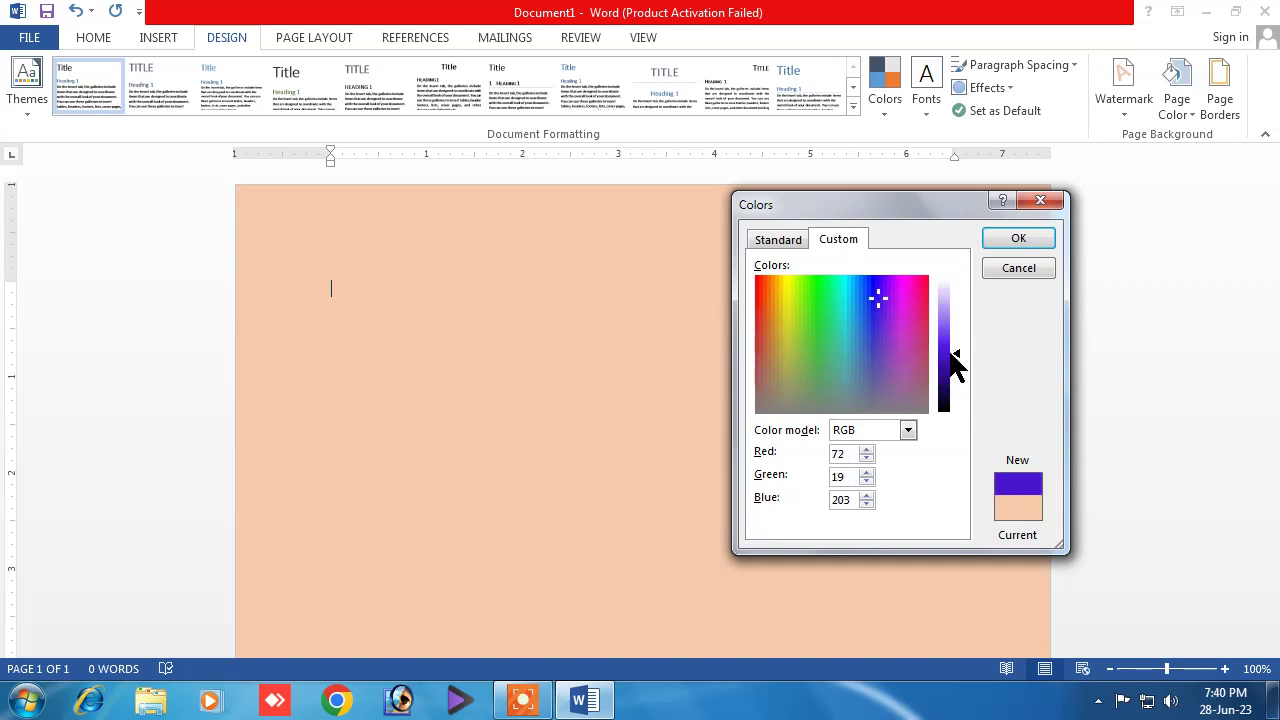
{"action": "left_click", "coordinate": [1012, 244]}
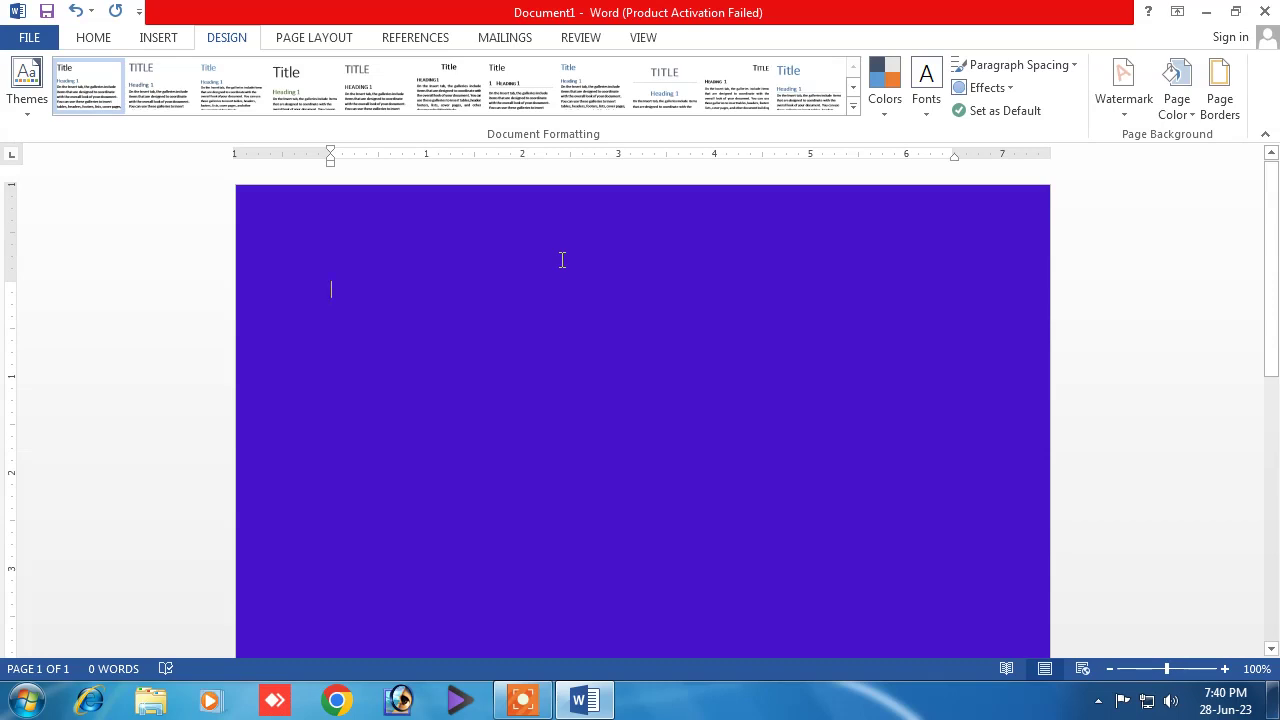
{"action": "left_click", "coordinate": [1176, 108]}
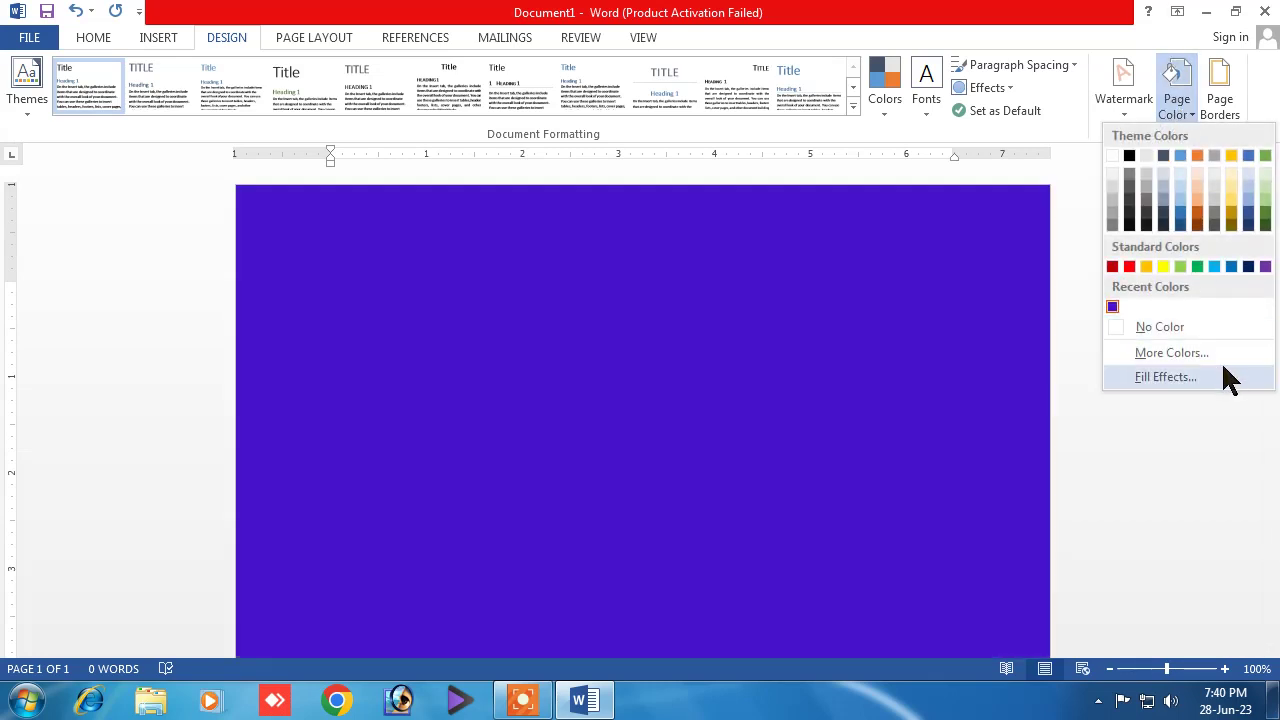
Open Fill Effects and look through its Texture, Pattern and Picture tabs.
{"action": "left_click", "coordinate": [1175, 385]}
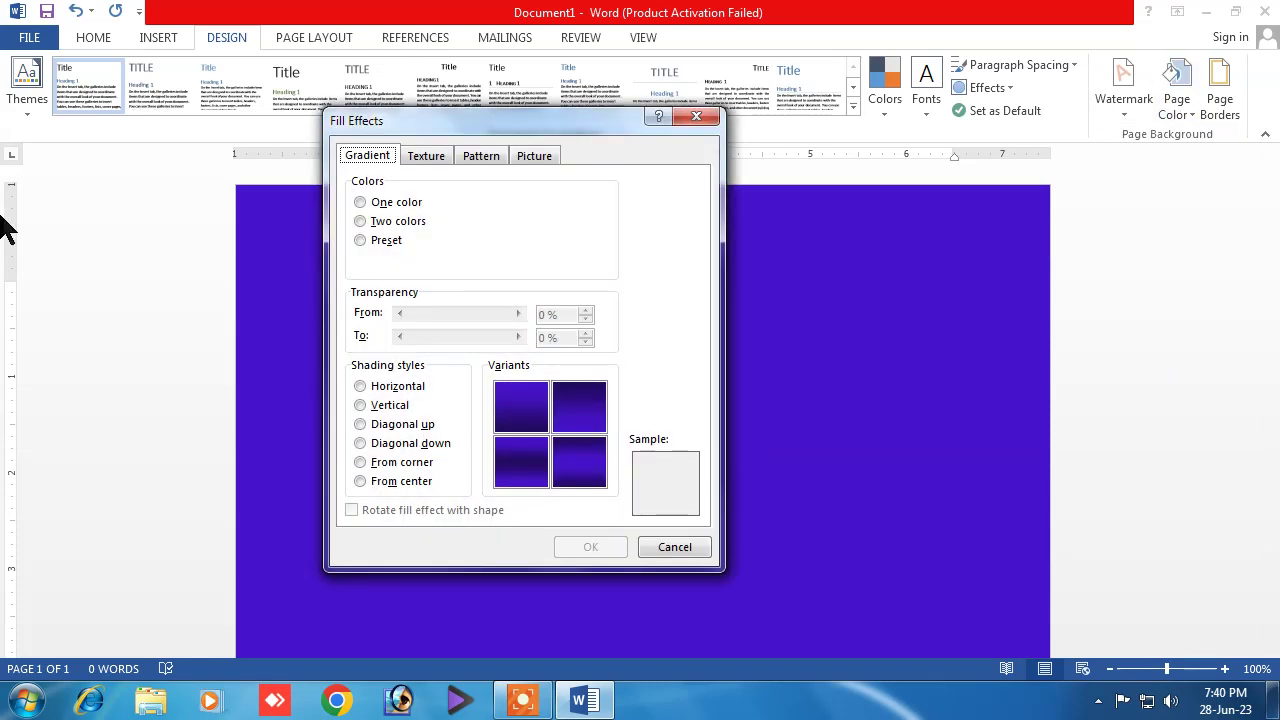
{"action": "left_click_drag", "start_coordinate": [457, 116], "coordinate": [479, 126]}
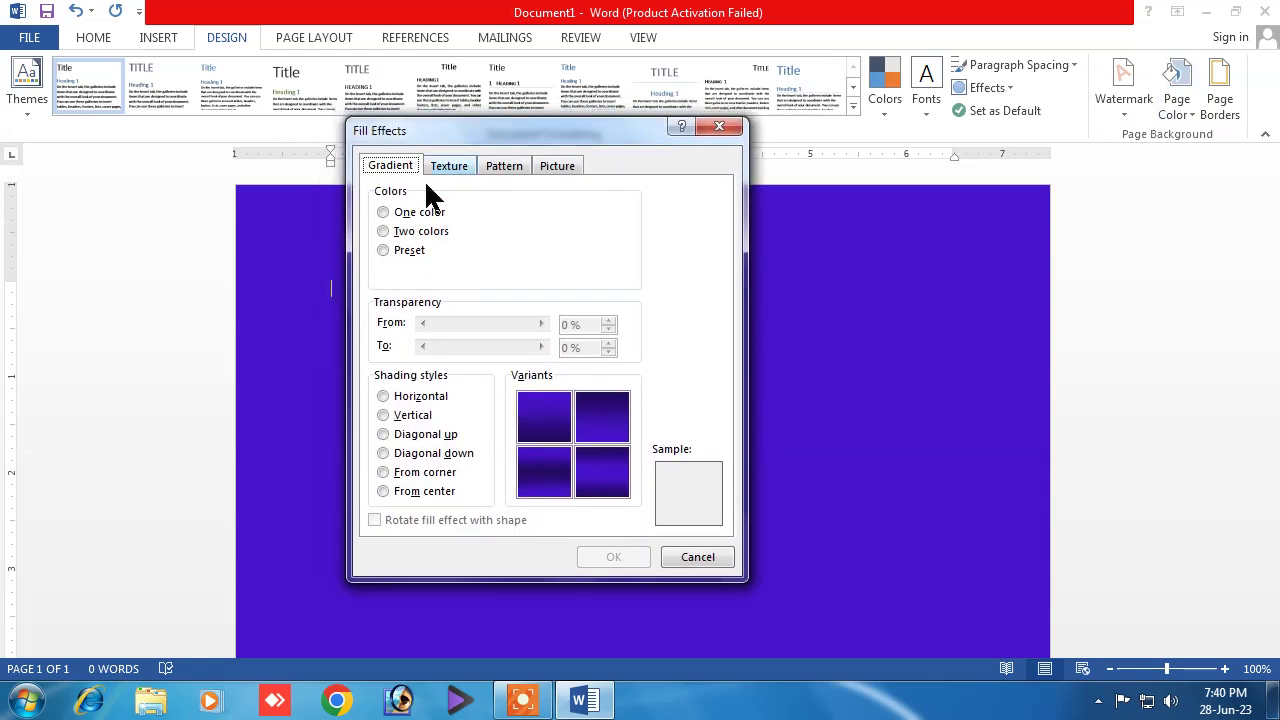
{"action": "left_click", "coordinate": [454, 163]}
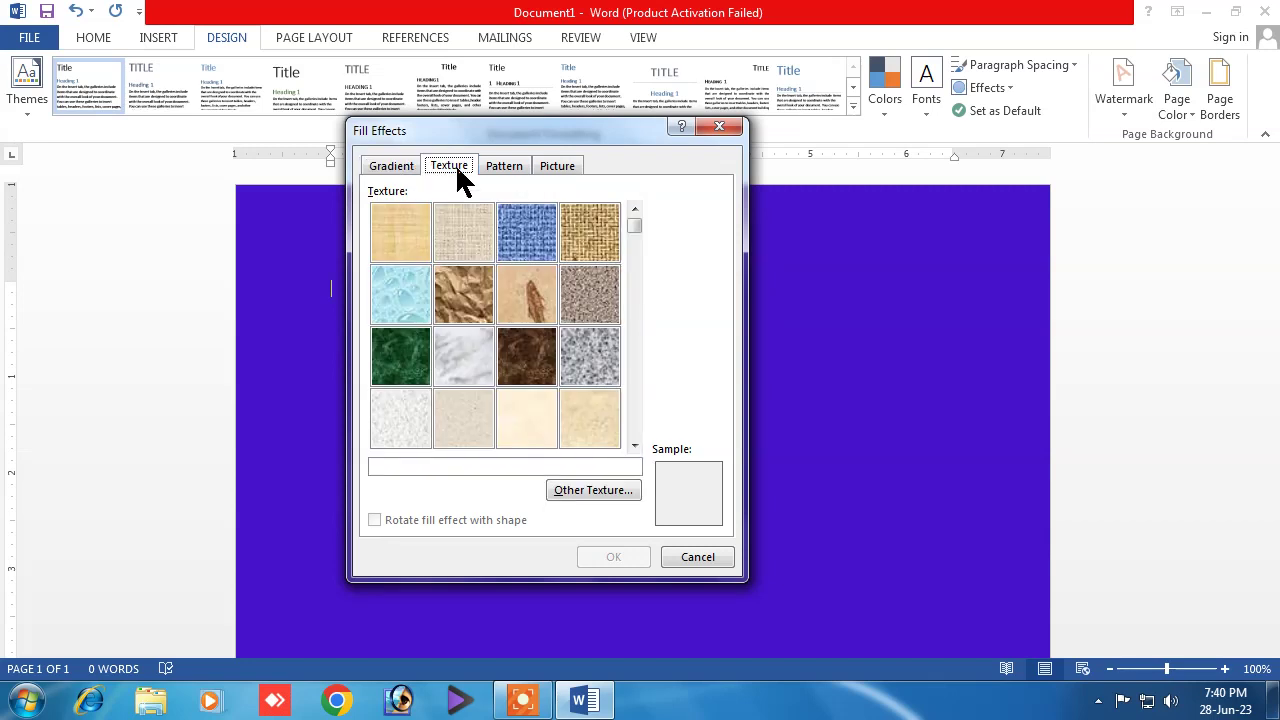
{"action": "left_click", "coordinate": [511, 167]}
{"action": "left_click", "coordinate": [560, 165]}
{"action": "left_click", "coordinate": [389, 166]}
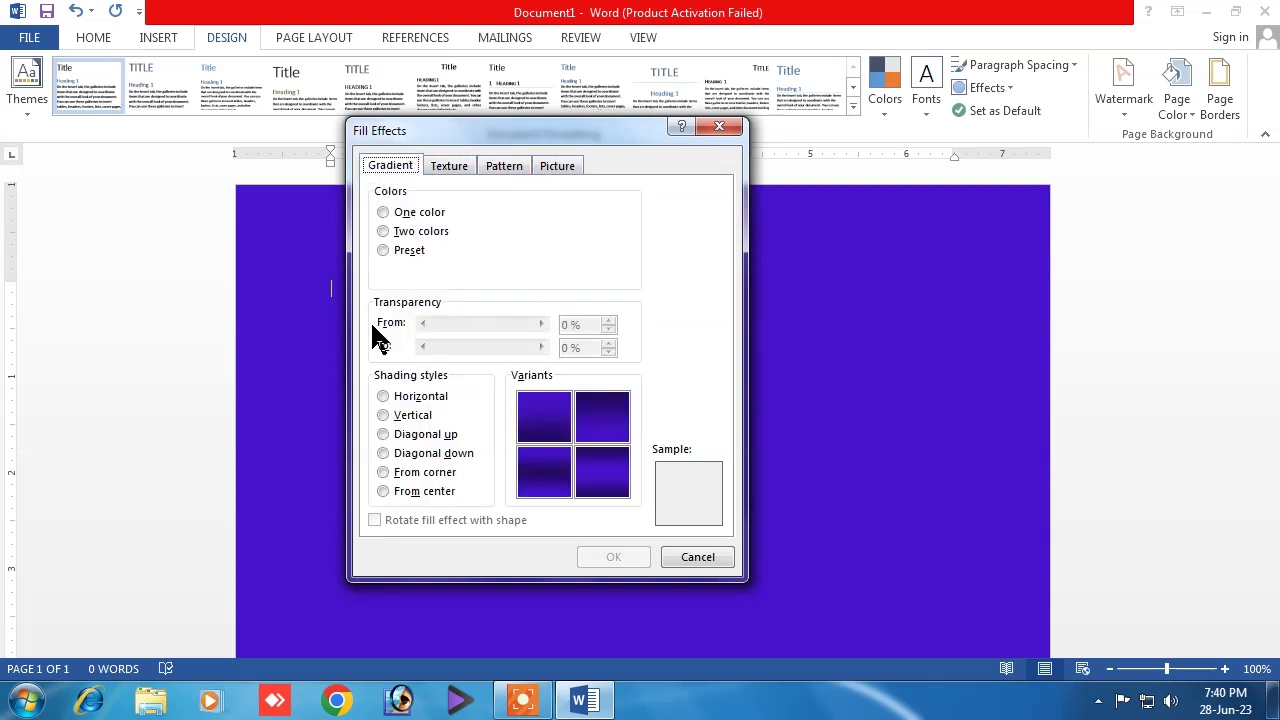
On the Gradient tab, settle on a one-colour gradient keeping the blue-violet colour.
{"action": "left_click", "coordinate": [388, 212]}
{"action": "left_click", "coordinate": [388, 231]}
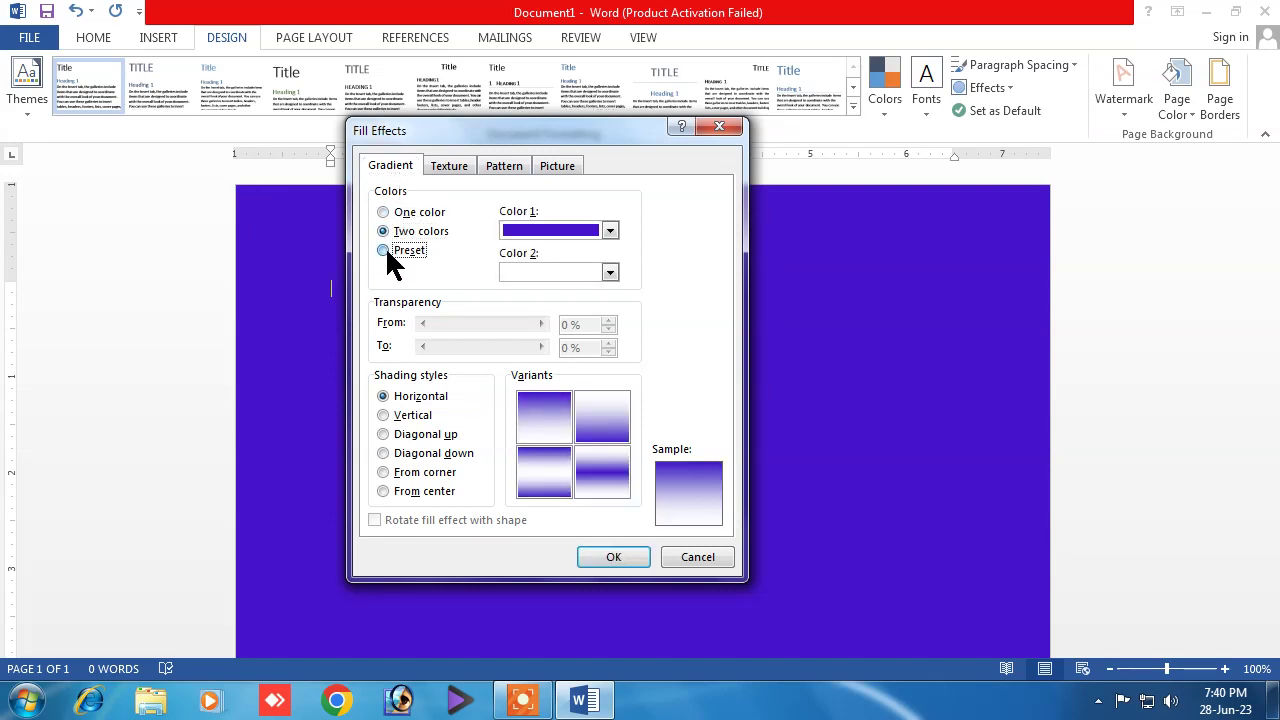
{"action": "left_click", "coordinate": [383, 250]}
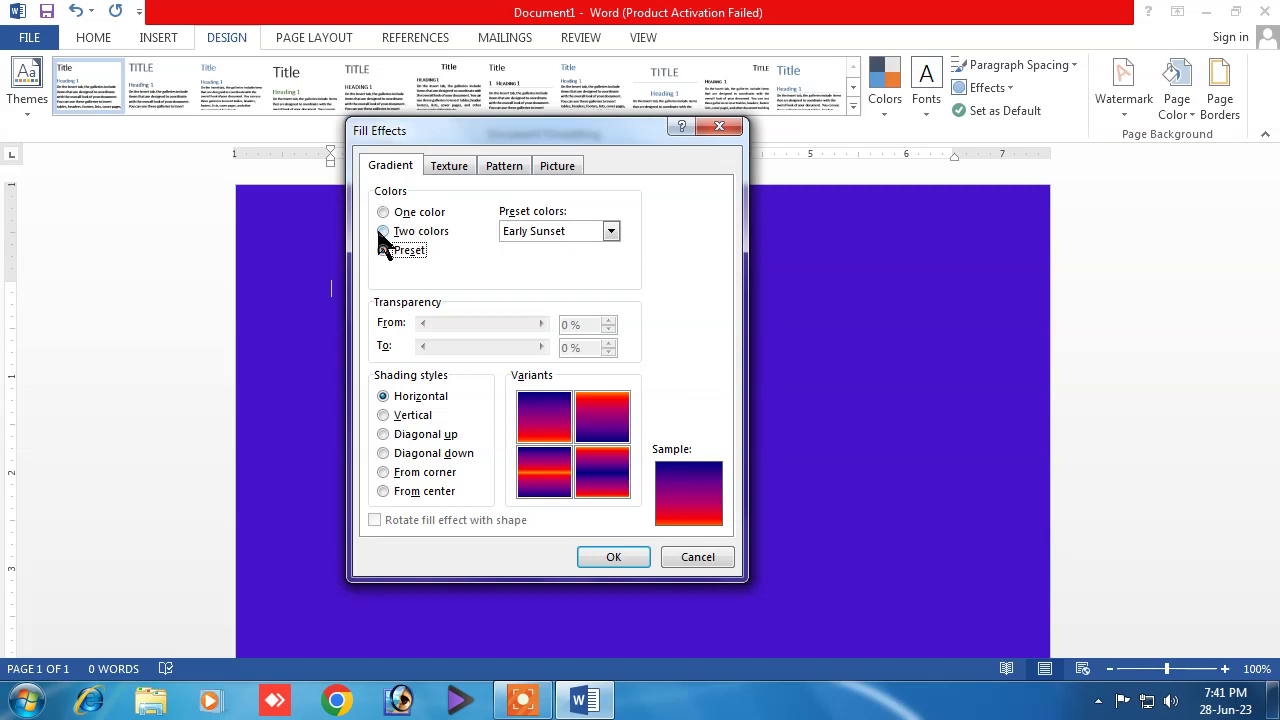
{"action": "left_click", "coordinate": [384, 212]}
{"action": "left_click", "coordinate": [610, 232]}
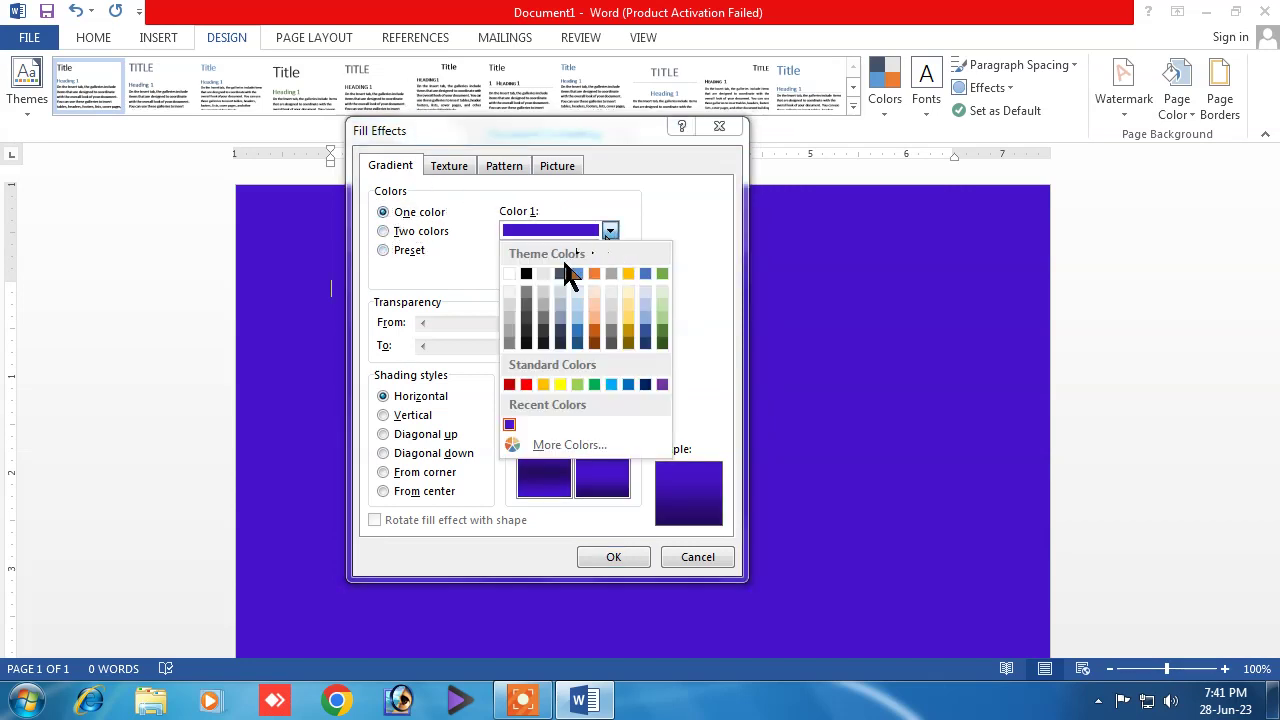
{"action": "left_click", "coordinate": [610, 232]}
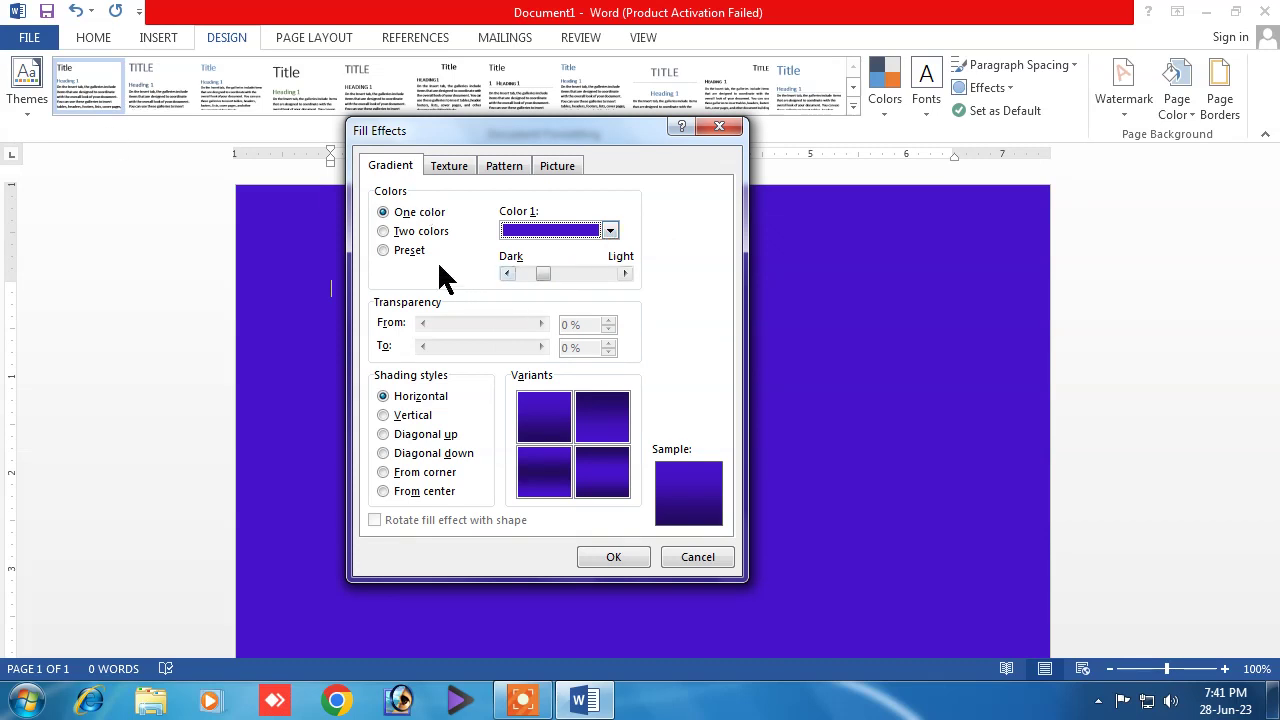
Make it a two-colour gradient with purple as Color 1 and red as Color 2.
{"action": "left_click", "coordinate": [383, 231]}
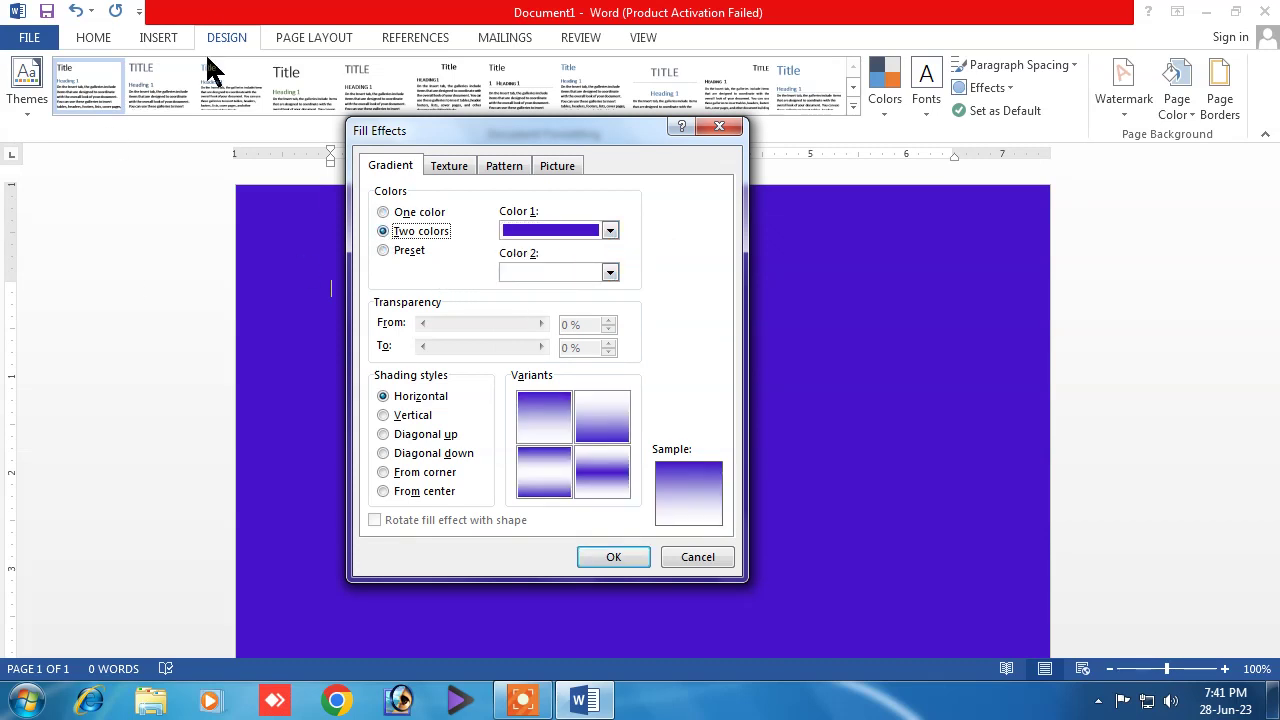
{"action": "left_click", "coordinate": [610, 231]}
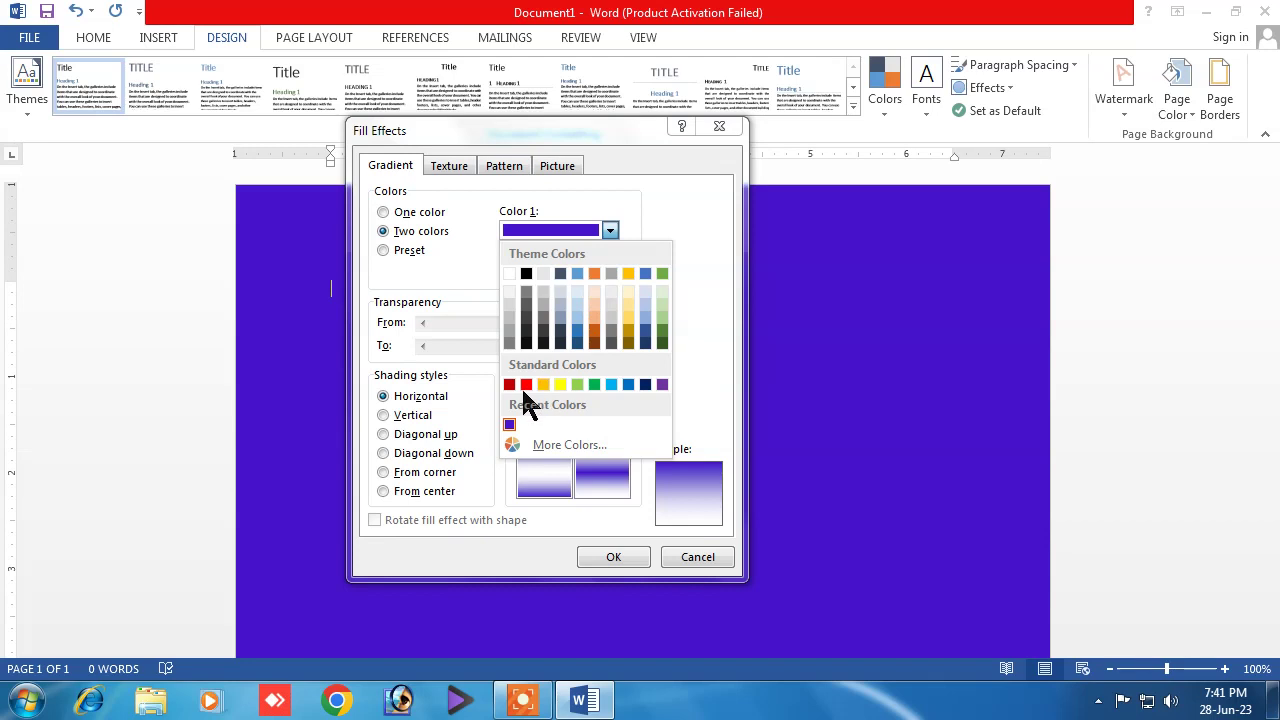
{"action": "left_click", "coordinate": [609, 231]}
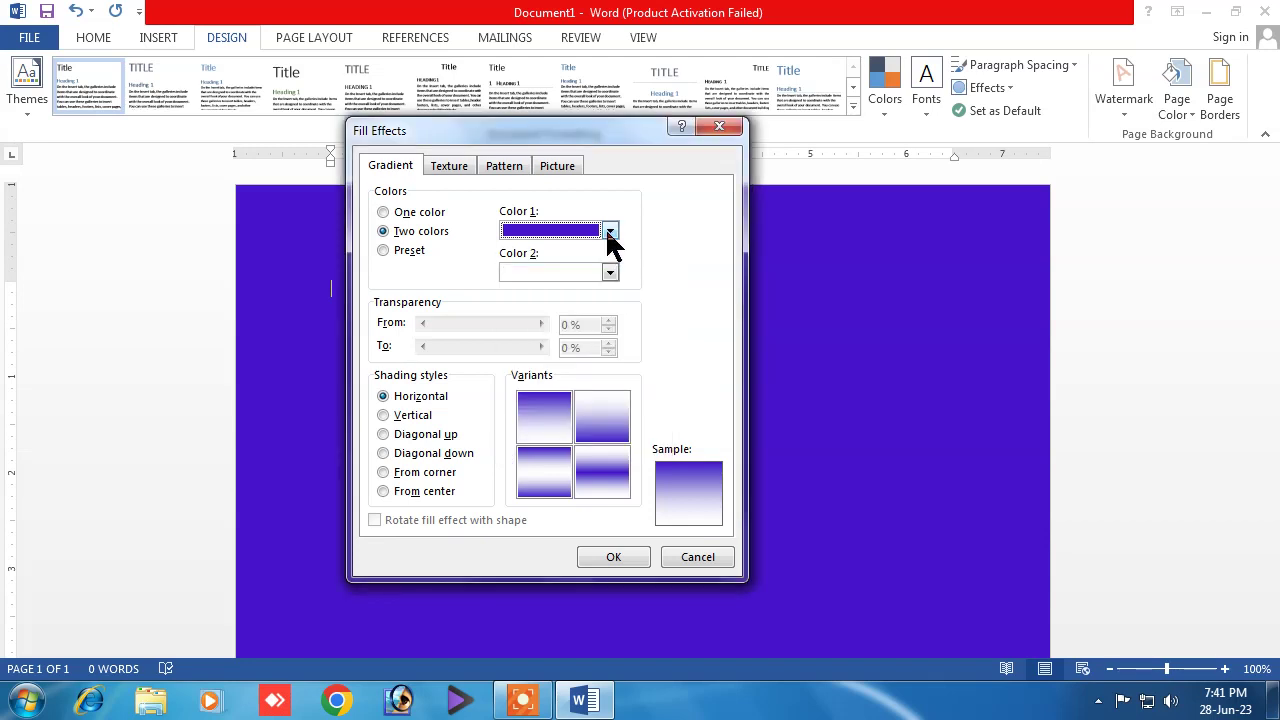
{"action": "left_click", "coordinate": [610, 272]}
{"action": "left_click", "coordinate": [526, 427]}
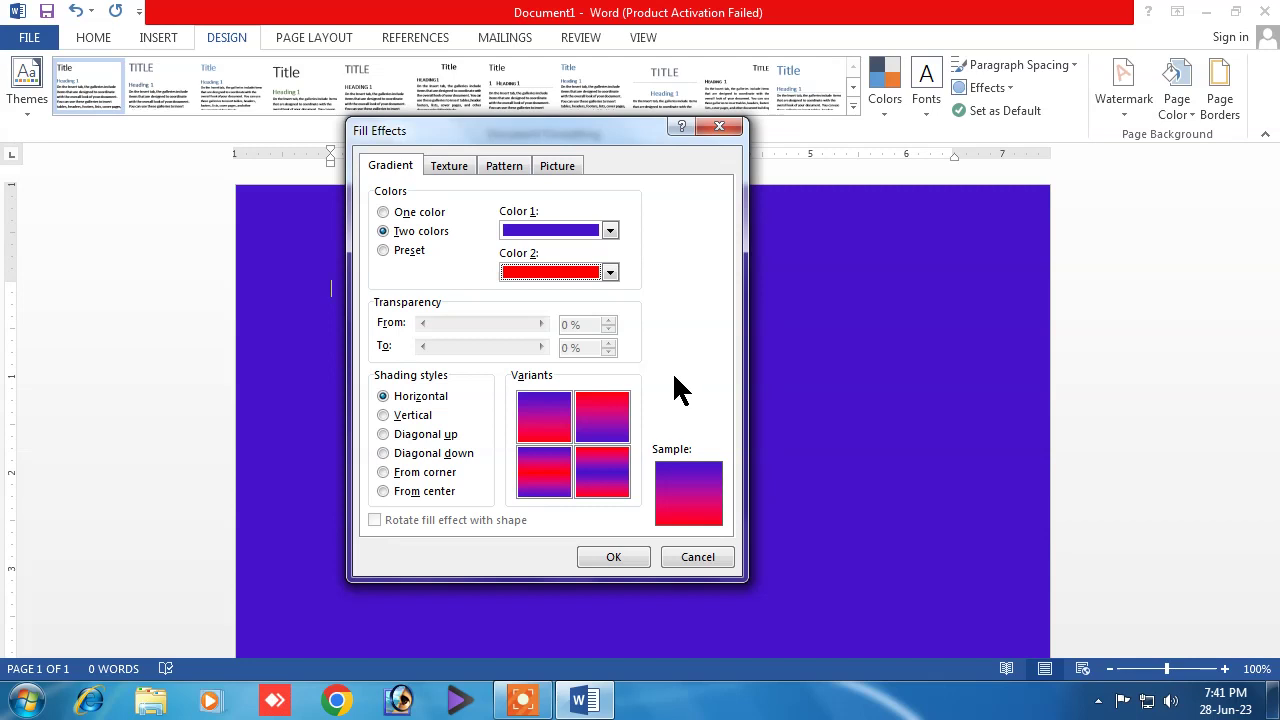
Apply the gradient with Diagonal down shading, using the top-left variant.
{"action": "left_click", "coordinate": [386, 415]}
{"action": "left_click", "coordinate": [386, 434]}
{"action": "left_click", "coordinate": [384, 454]}
{"action": "left_click", "coordinate": [384, 472]}
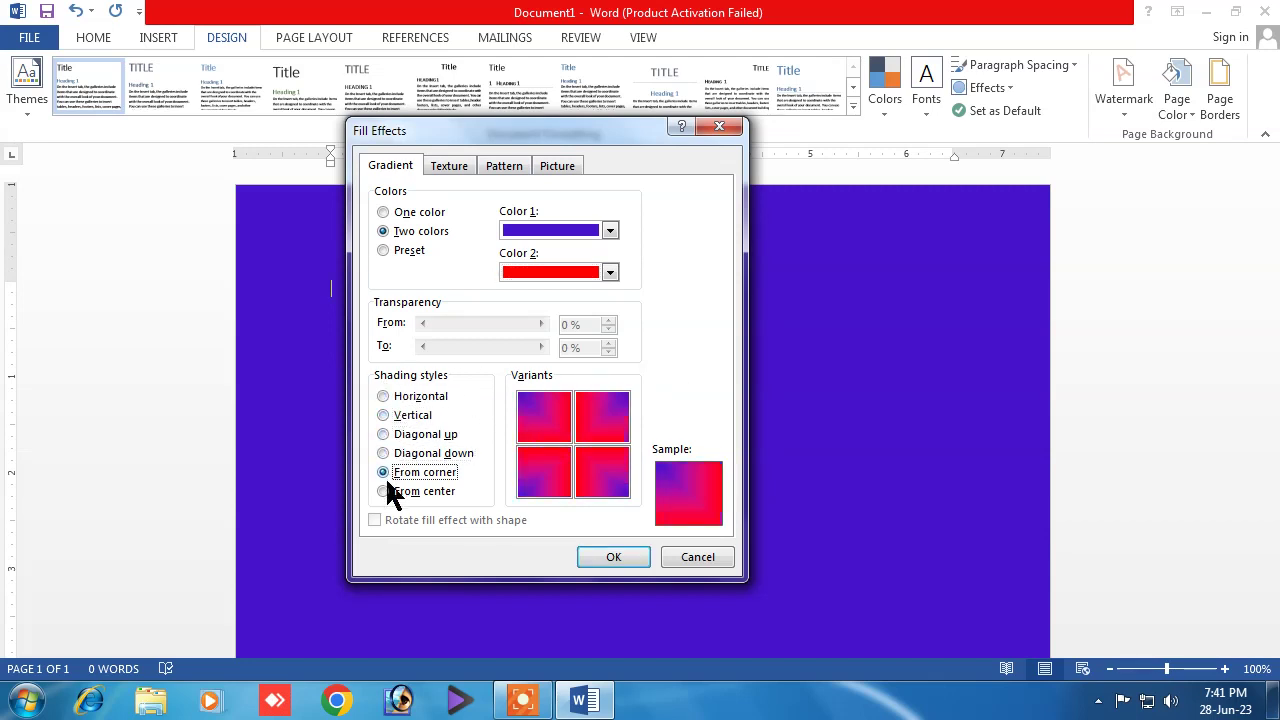
{"action": "left_click", "coordinate": [383, 491]}
{"action": "left_click", "coordinate": [594, 440]}
{"action": "left_click", "coordinate": [543, 420]}
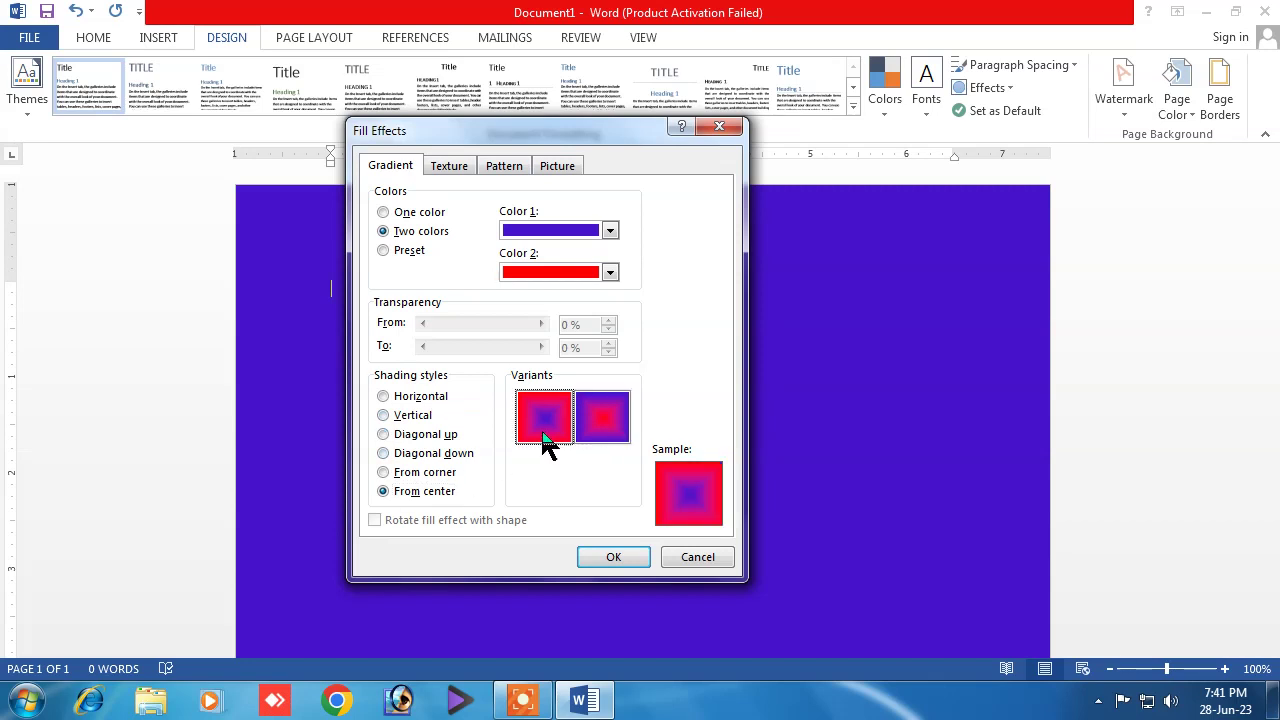
{"action": "left_click", "coordinate": [384, 454]}
{"action": "left_click", "coordinate": [531, 437]}
{"action": "left_click", "coordinate": [613, 560]}
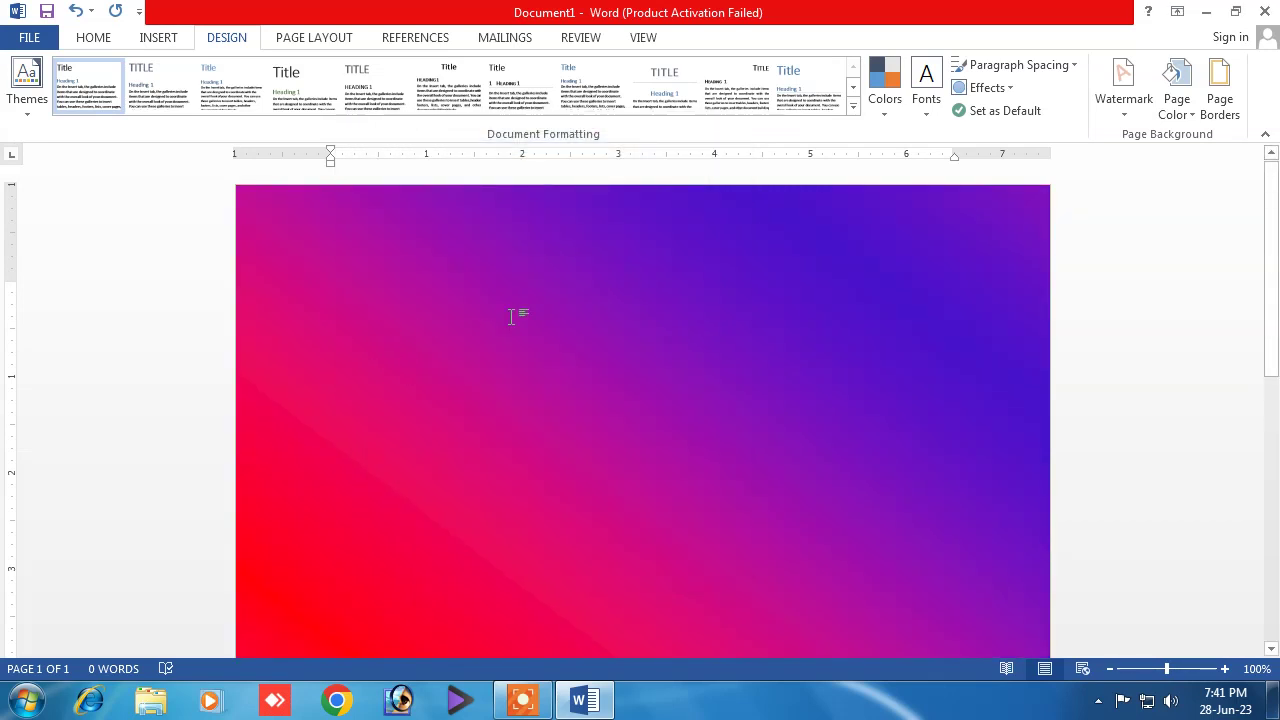
{"action": "scroll", "coordinate": [655, 455], "scroll_direction": "down", "scroll_amount": 1}
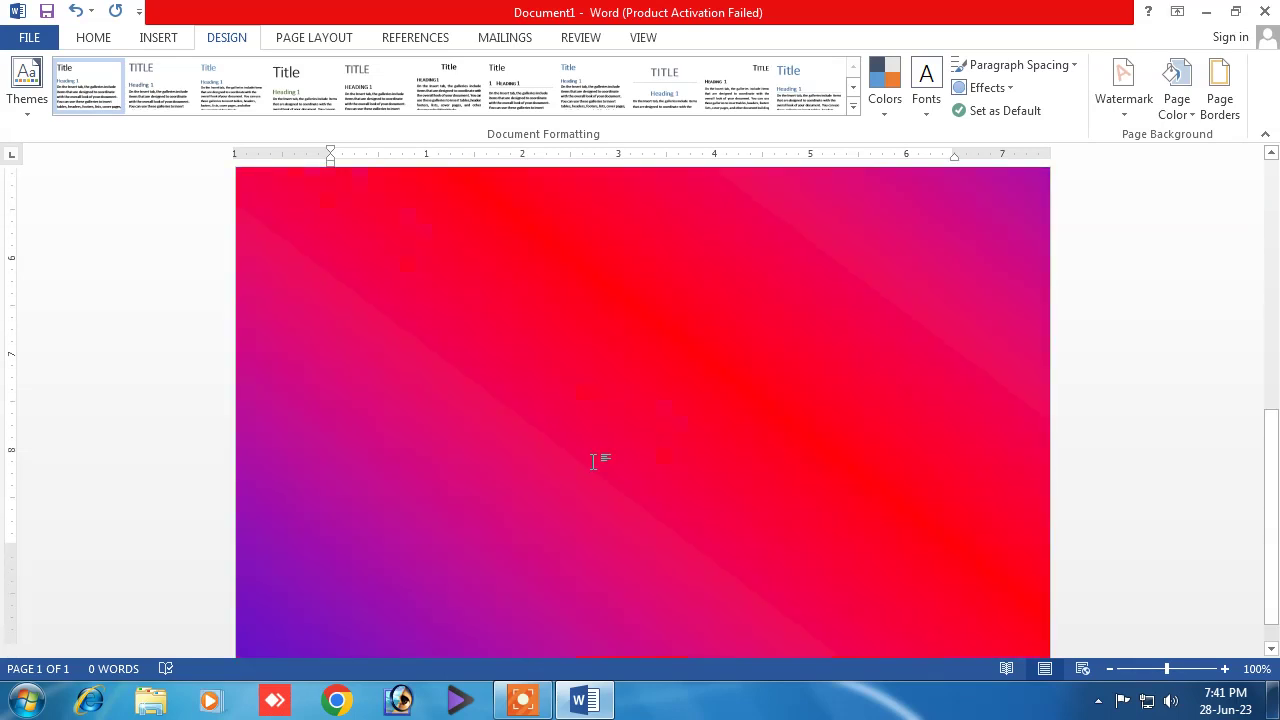
{"action": "scroll", "coordinate": [591, 412], "scroll_direction": "up", "scroll_amount": 1}
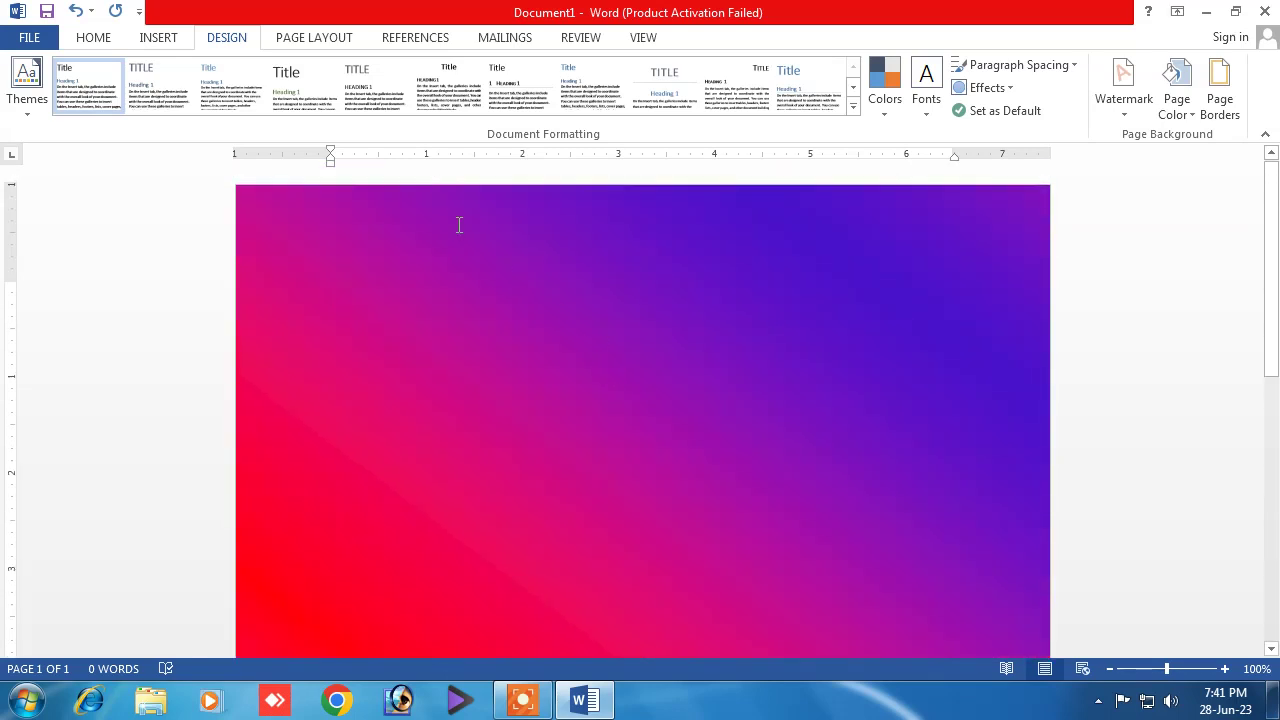
{"action": "left_click", "coordinate": [1176, 108]}
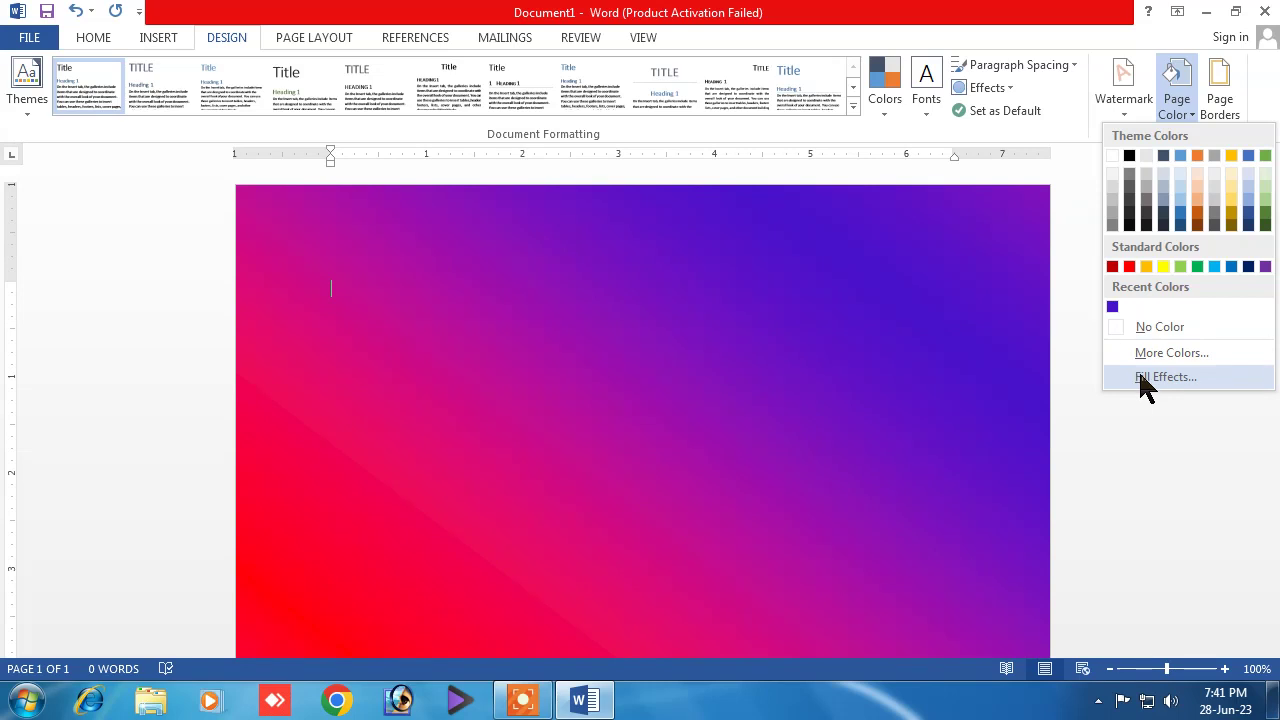
In Fill Effects, switch the gradient to the Late Sunset preset.
{"action": "left_click", "coordinate": [1165, 377]}
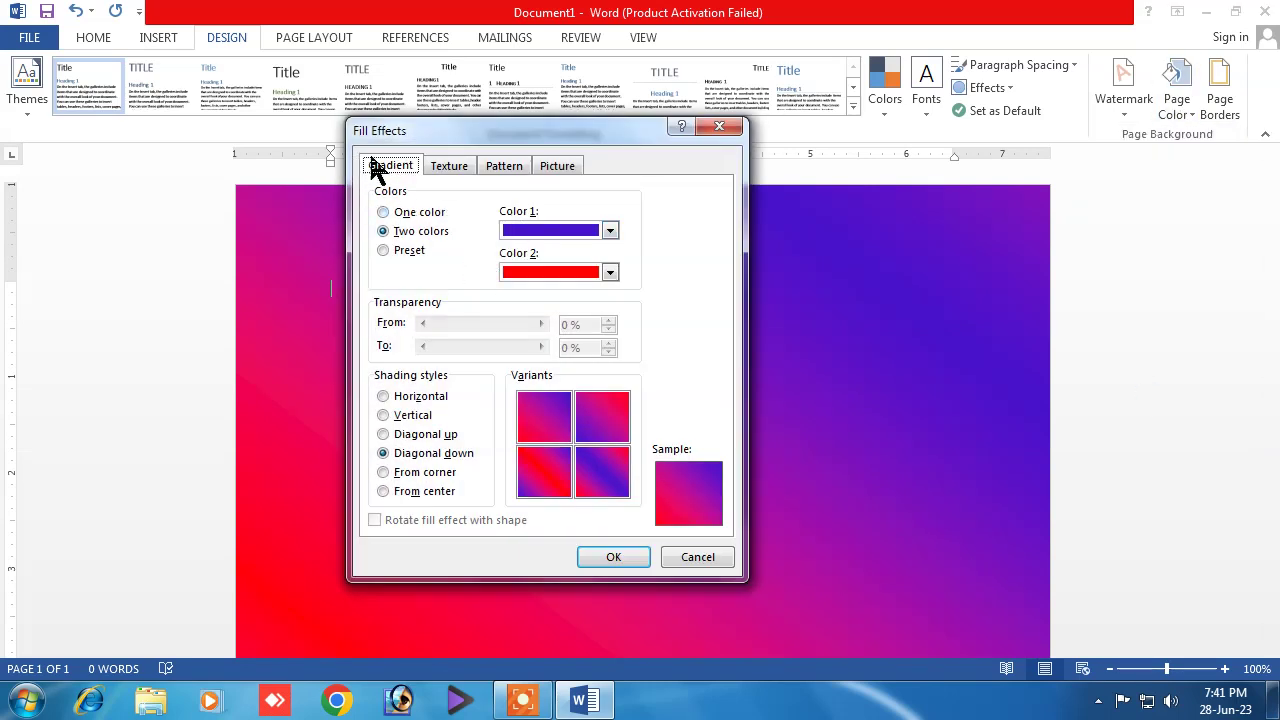
{"action": "left_click", "coordinate": [385, 250]}
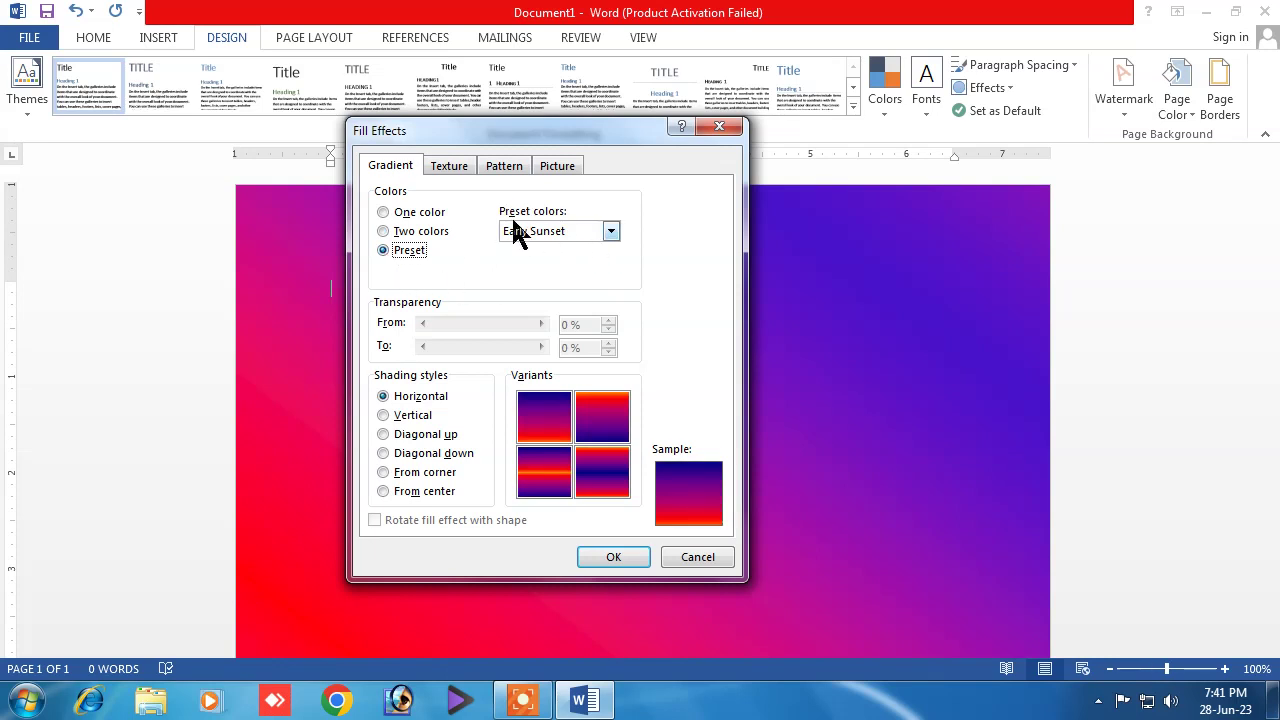
{"action": "left_click", "coordinate": [610, 231]}
{"action": "scroll", "coordinate": [612, 282], "scroll_direction": "down", "scroll_amount": 1}
{"action": "mouse_move", "coordinate": [615, 287]}
{"action": "left_mouse_down"}
{"action": "mouse_move", "coordinate": [611, 316]}
{"action": "mouse_move", "coordinate": [611, 256]}
{"action": "left_mouse_up"}
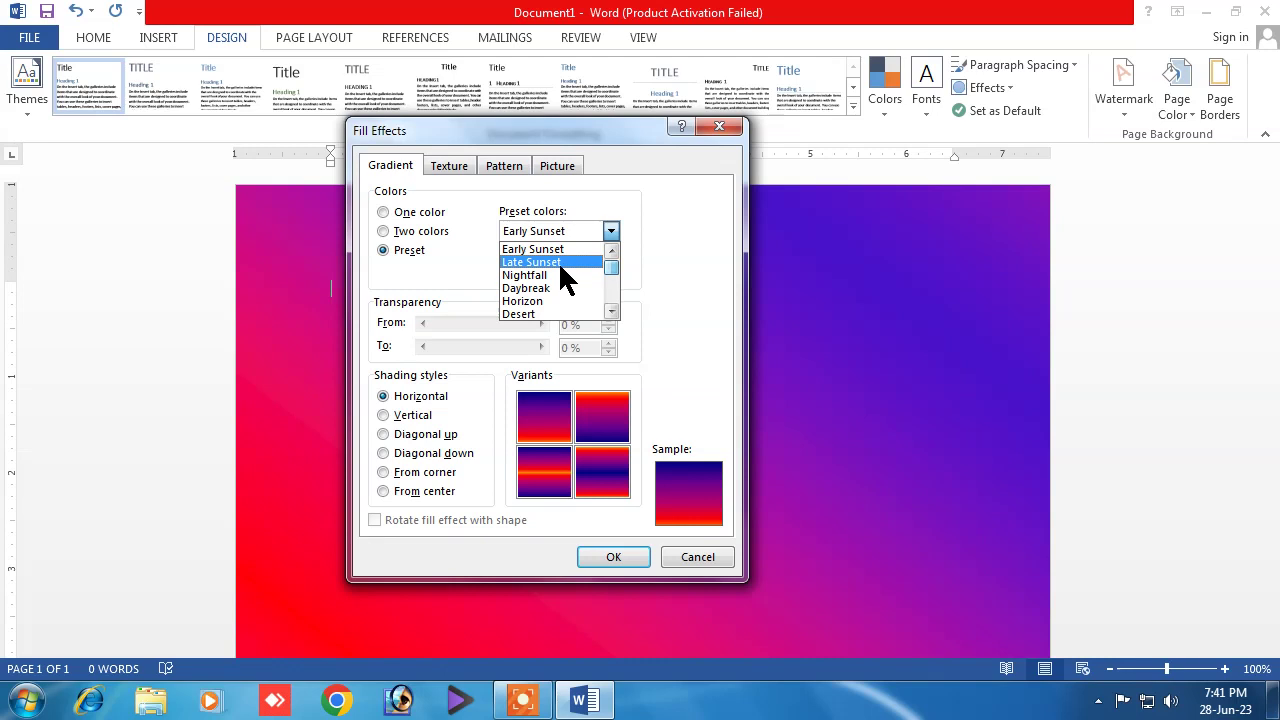
{"action": "left_click", "coordinate": [558, 261]}
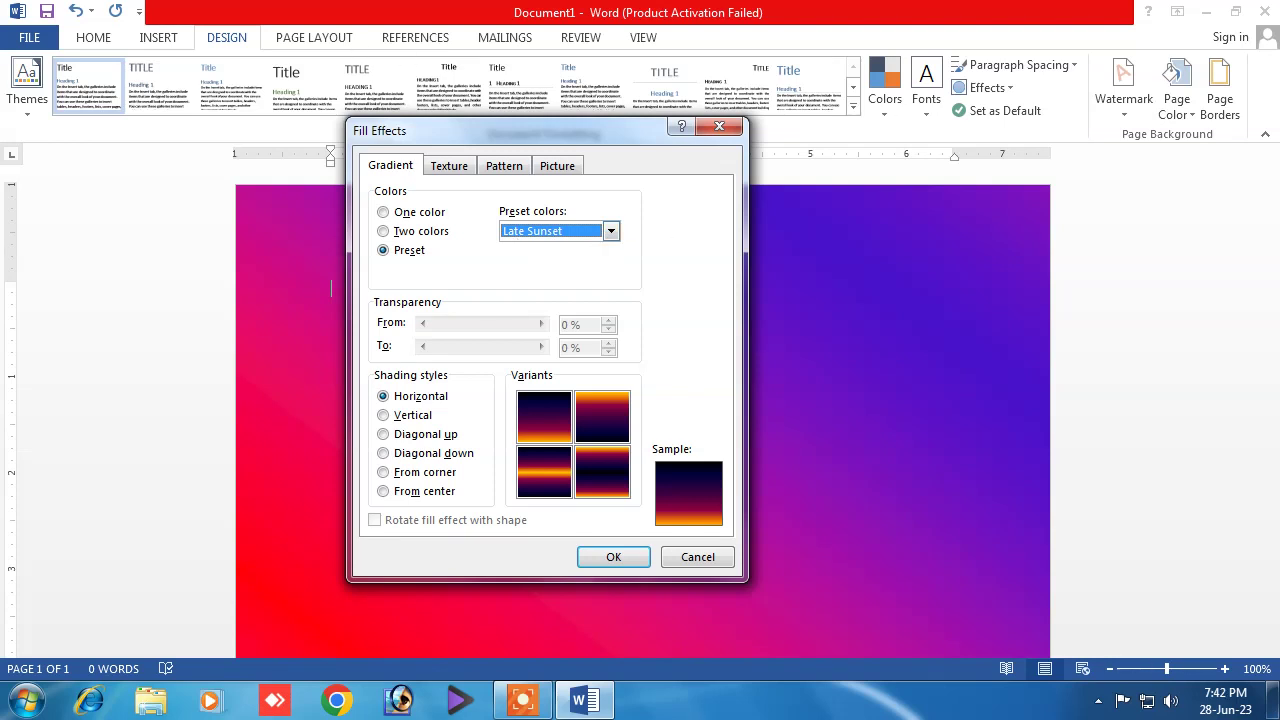
Compare Late Sunset's variants and shading styles in the preview.
{"action": "left_click", "coordinate": [586, 420]}
{"action": "left_click", "coordinate": [536, 482]}
{"action": "left_click", "coordinate": [590, 478]}
{"action": "left_click", "coordinate": [598, 425]}
{"action": "left_click", "coordinate": [396, 416]}
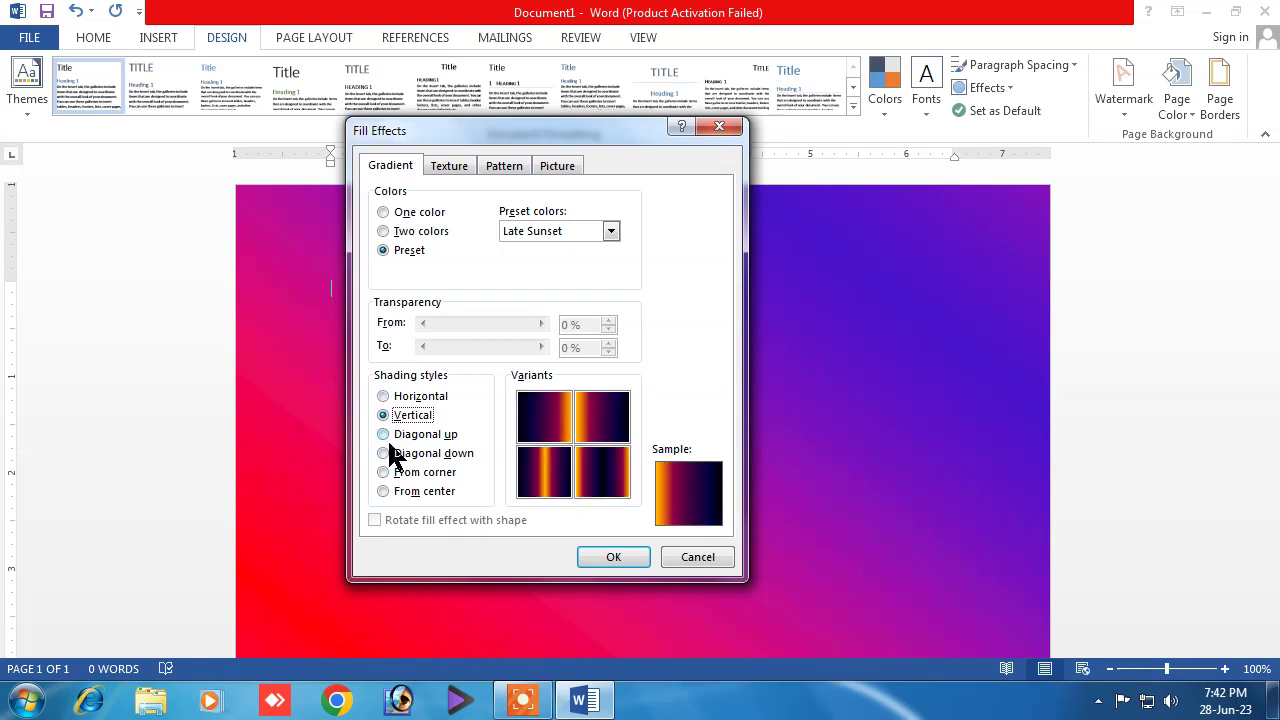
{"action": "left_click", "coordinate": [388, 436]}
{"action": "left_click", "coordinate": [388, 455]}
{"action": "left_click", "coordinate": [388, 473]}
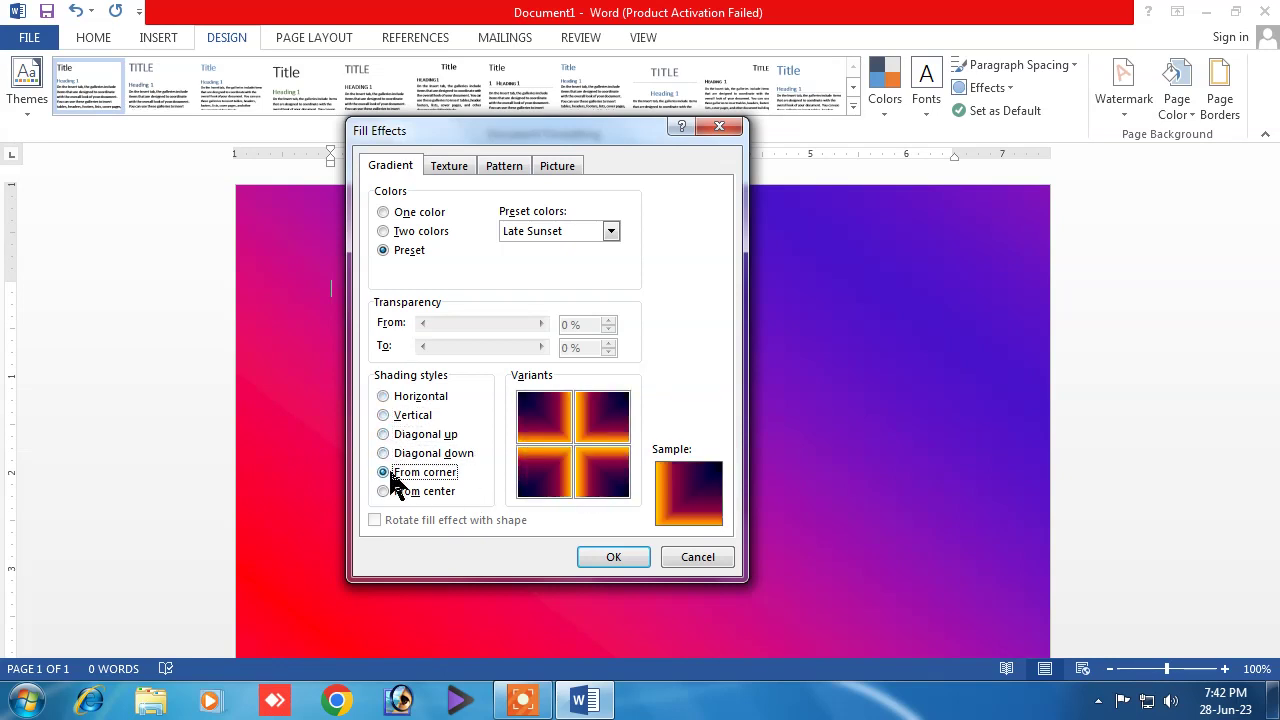
{"action": "left_click", "coordinate": [386, 491]}
Apply Late Sunset with Horizontal shading and the top-right variant to the page.
{"action": "left_click", "coordinate": [386, 398]}
{"action": "left_click", "coordinate": [600, 437]}
{"action": "left_click", "coordinate": [614, 557]}
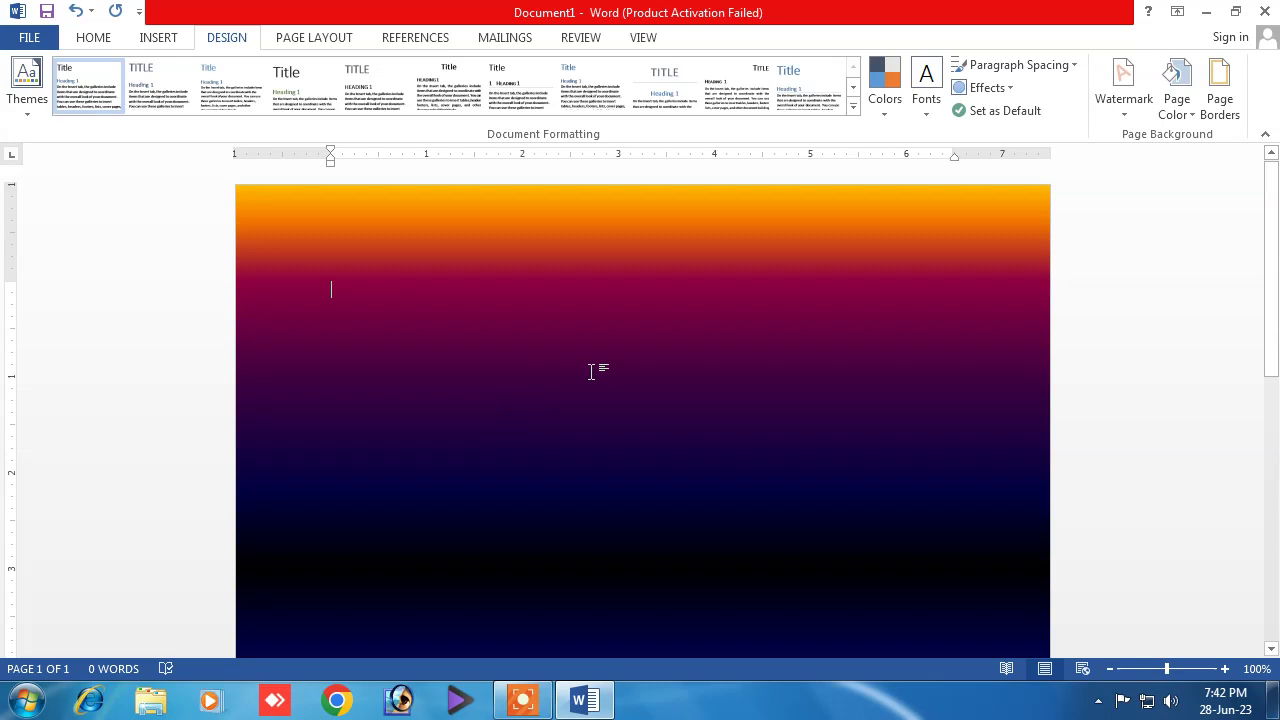
{"action": "scroll", "coordinate": [490, 460], "scroll_direction": "down", "scroll_amount": 8}
{"action": "scroll", "coordinate": [507, 488], "scroll_direction": "up", "scroll_amount": 3}
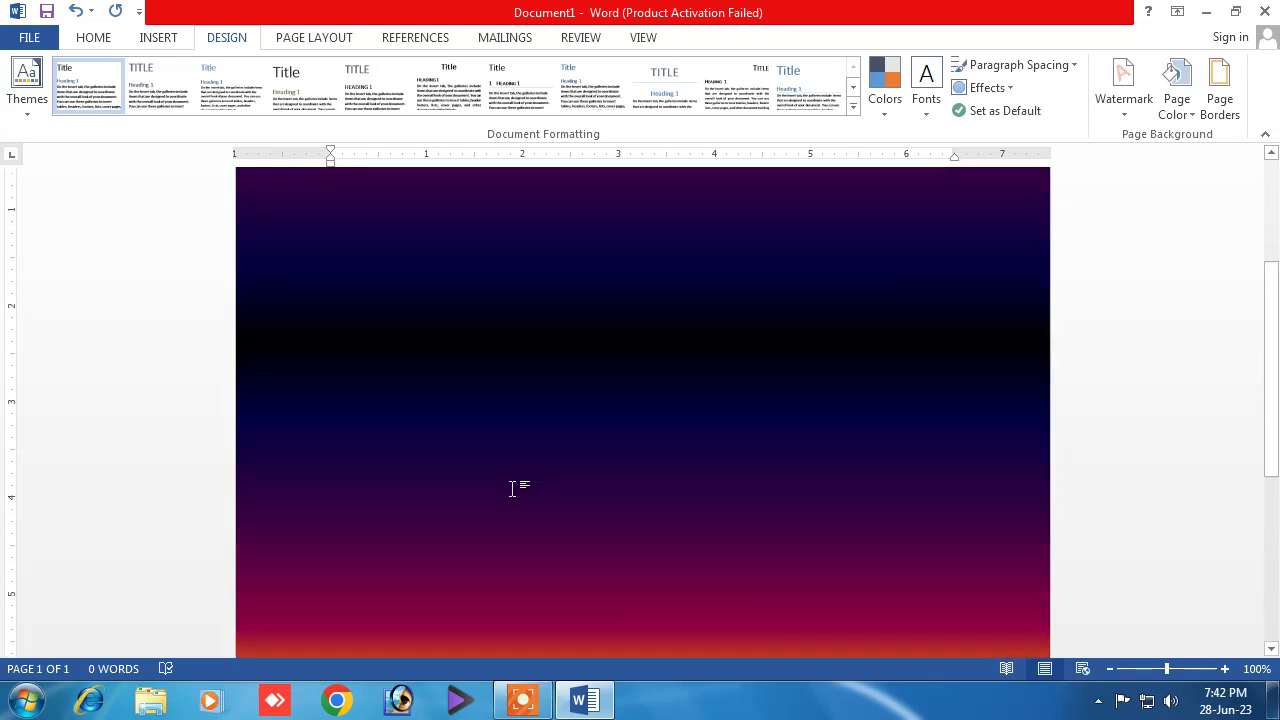
{"action": "scroll", "coordinate": [518, 463], "scroll_direction": "up", "scroll_amount": 5}
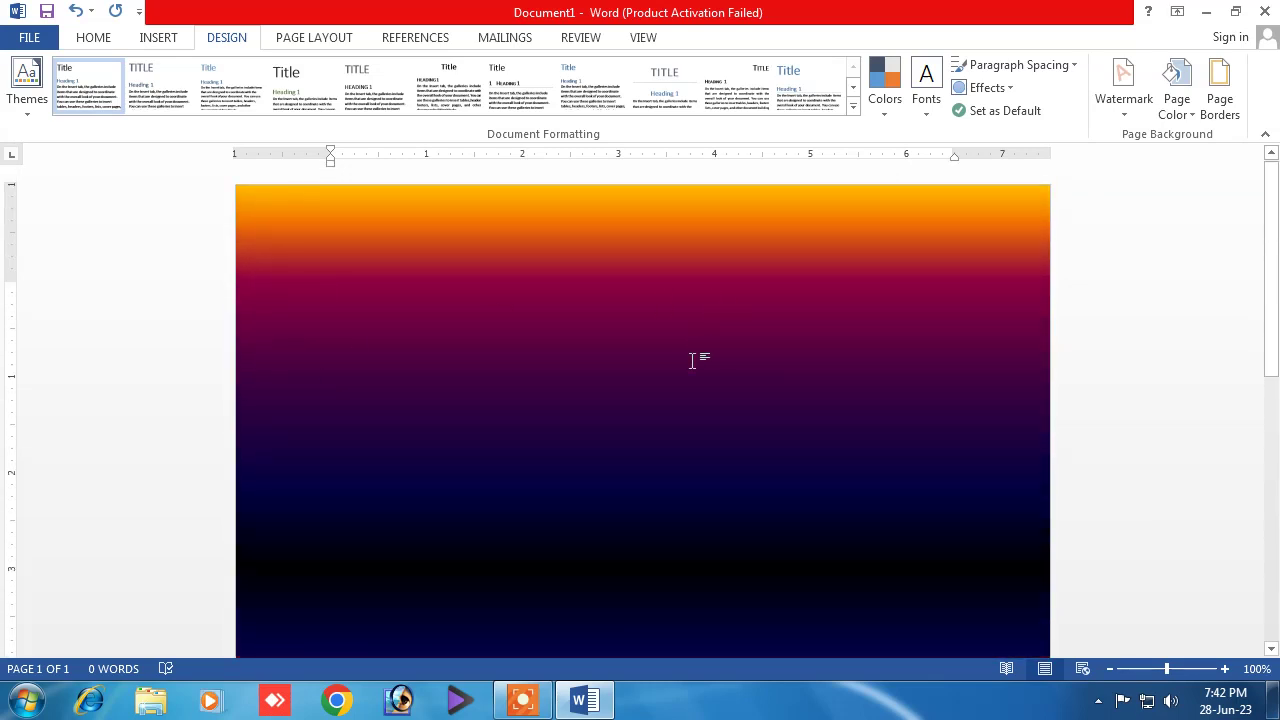
Fill the page background with the Brown marble texture.
{"action": "left_click", "coordinate": [1166, 114]}
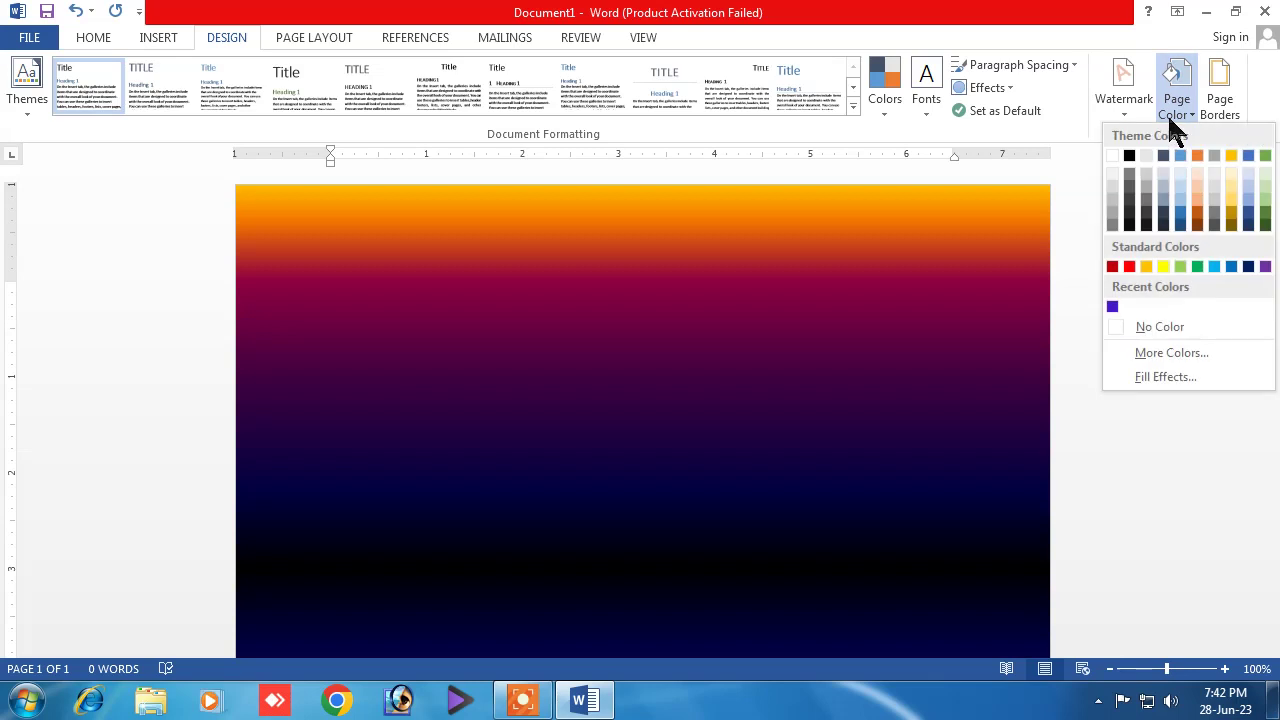
{"action": "left_click", "coordinate": [1150, 377]}
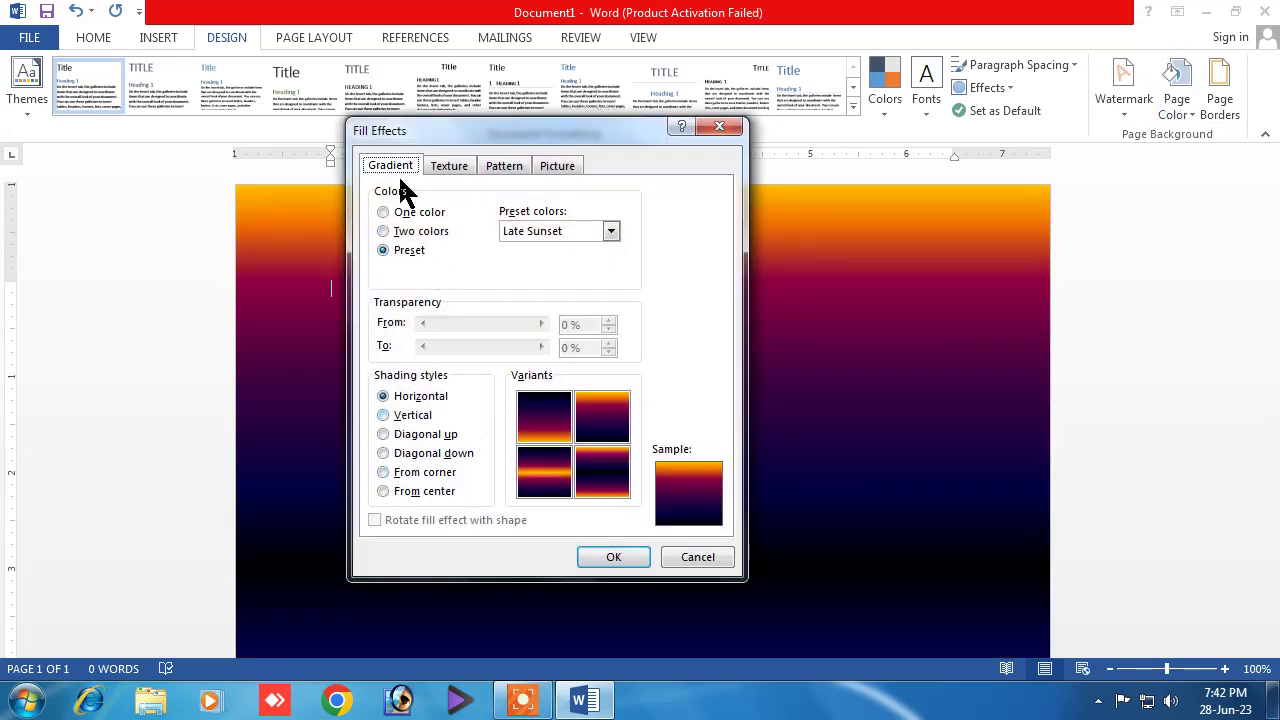
{"action": "left_click", "coordinate": [447, 168]}
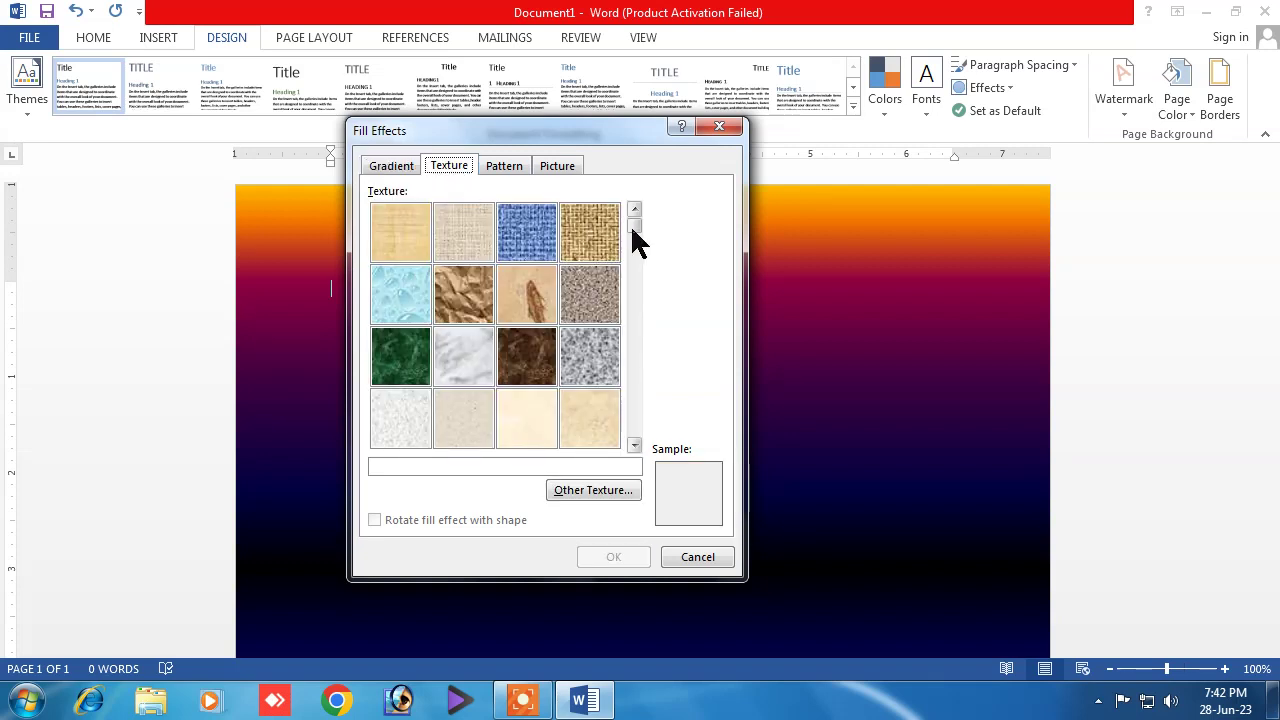
{"action": "left_click", "coordinate": [630, 292]}
{"action": "scroll", "coordinate": [640, 345], "scroll_direction": "down", "scroll_amount": 1}
{"action": "scroll", "coordinate": [634, 405], "scroll_direction": "up", "scroll_amount": 1}
{"action": "scroll", "coordinate": [634, 410], "scroll_direction": "down", "scroll_amount": 1}
{"action": "scroll", "coordinate": [632, 385], "scroll_direction": "up", "scroll_amount": 1}
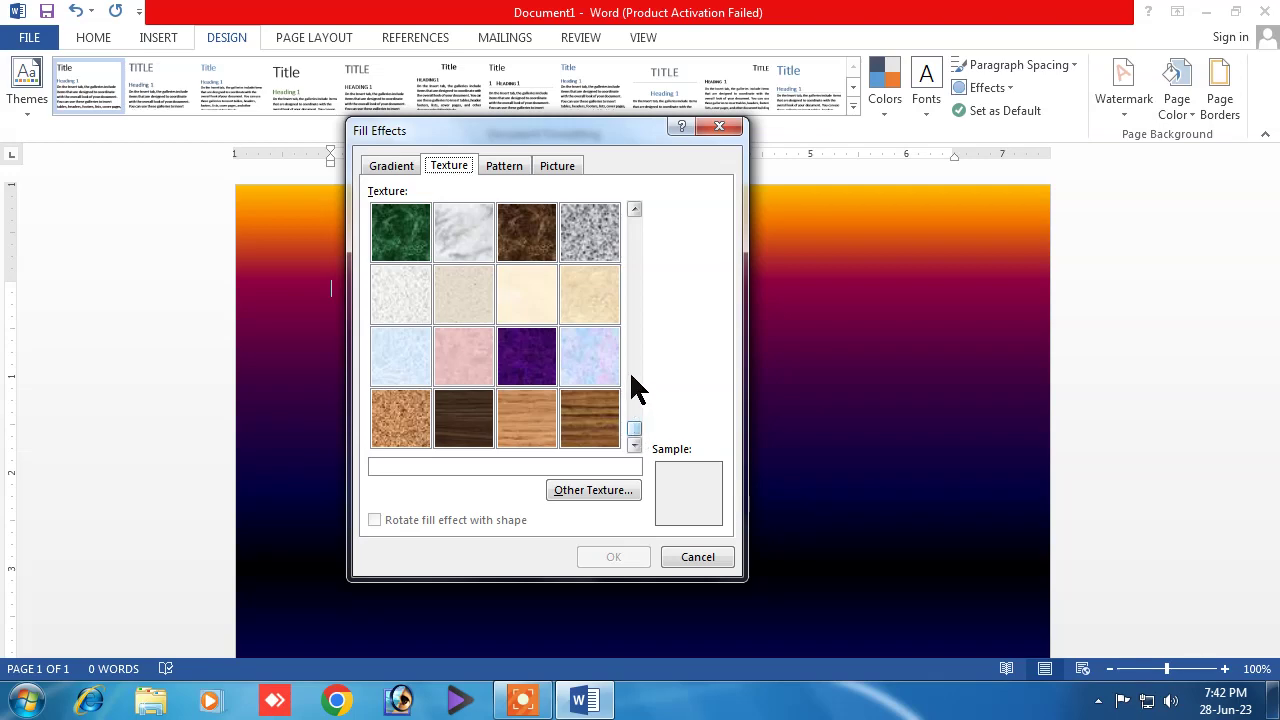
{"action": "left_click", "coordinate": [530, 233]}
{"action": "left_click", "coordinate": [621, 573]}
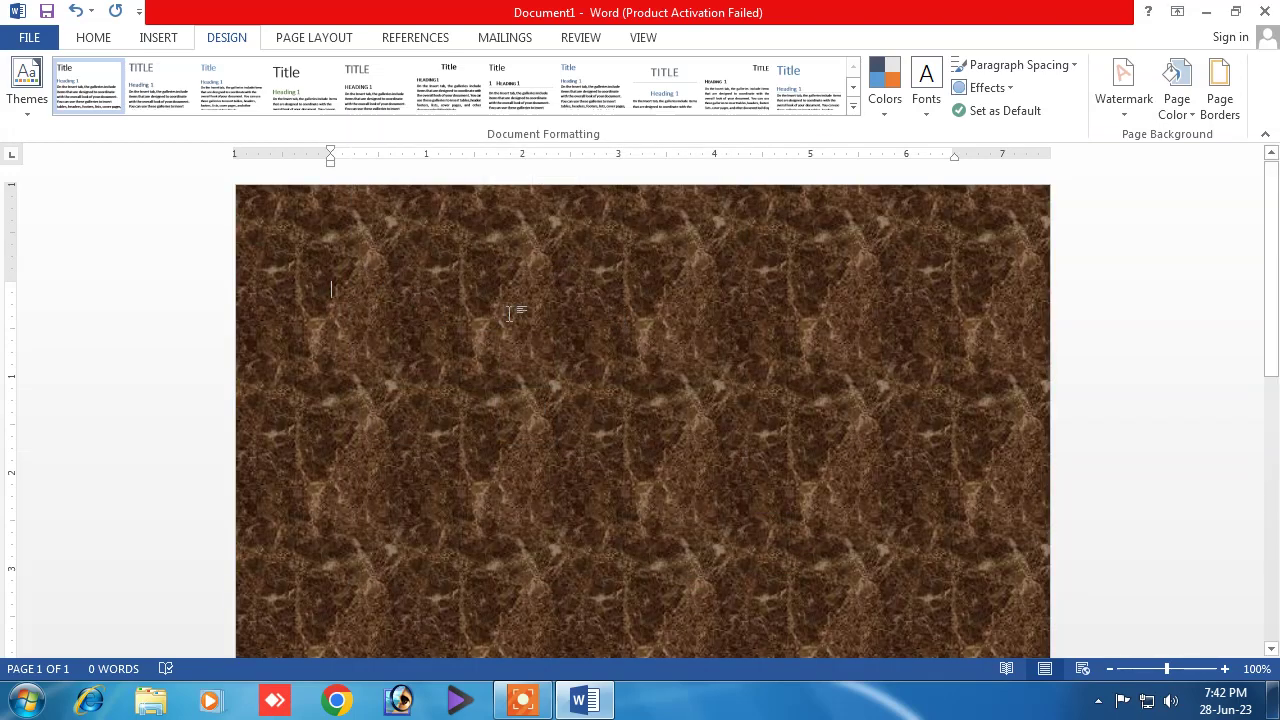
Replace it with the White marble texture.
{"action": "left_click", "coordinate": [1182, 110]}
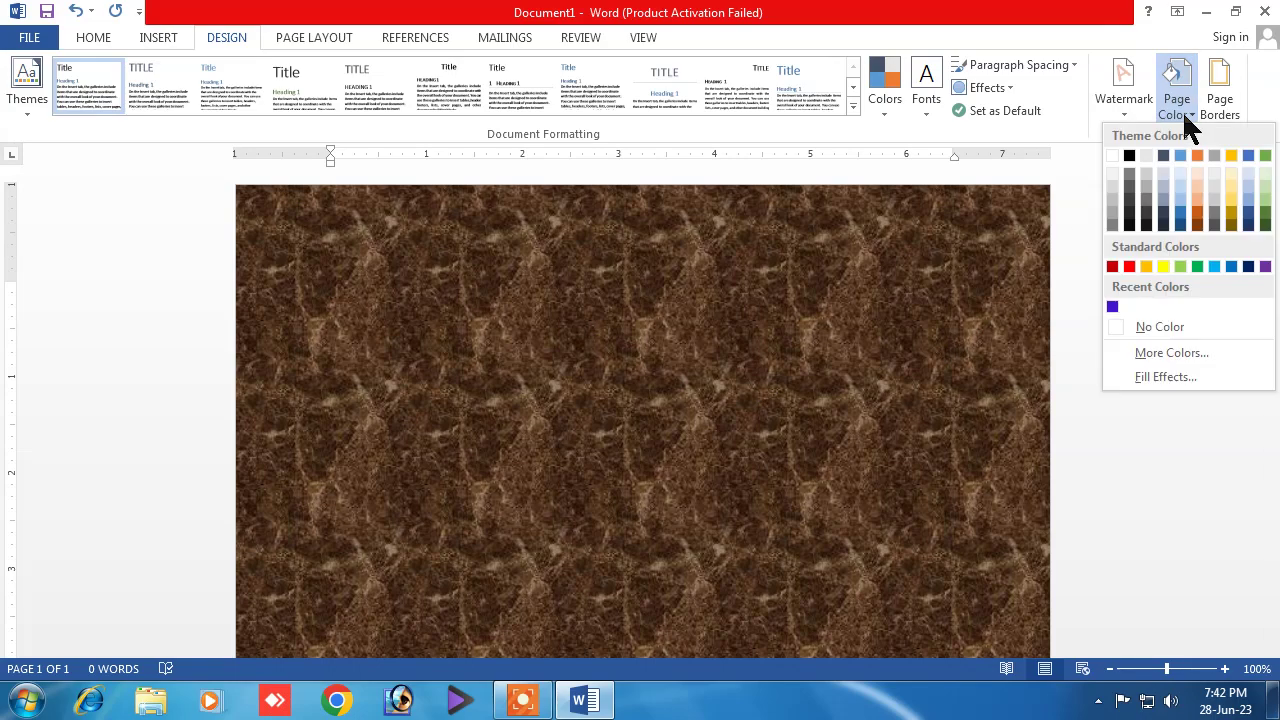
{"action": "left_click", "coordinate": [1132, 374]}
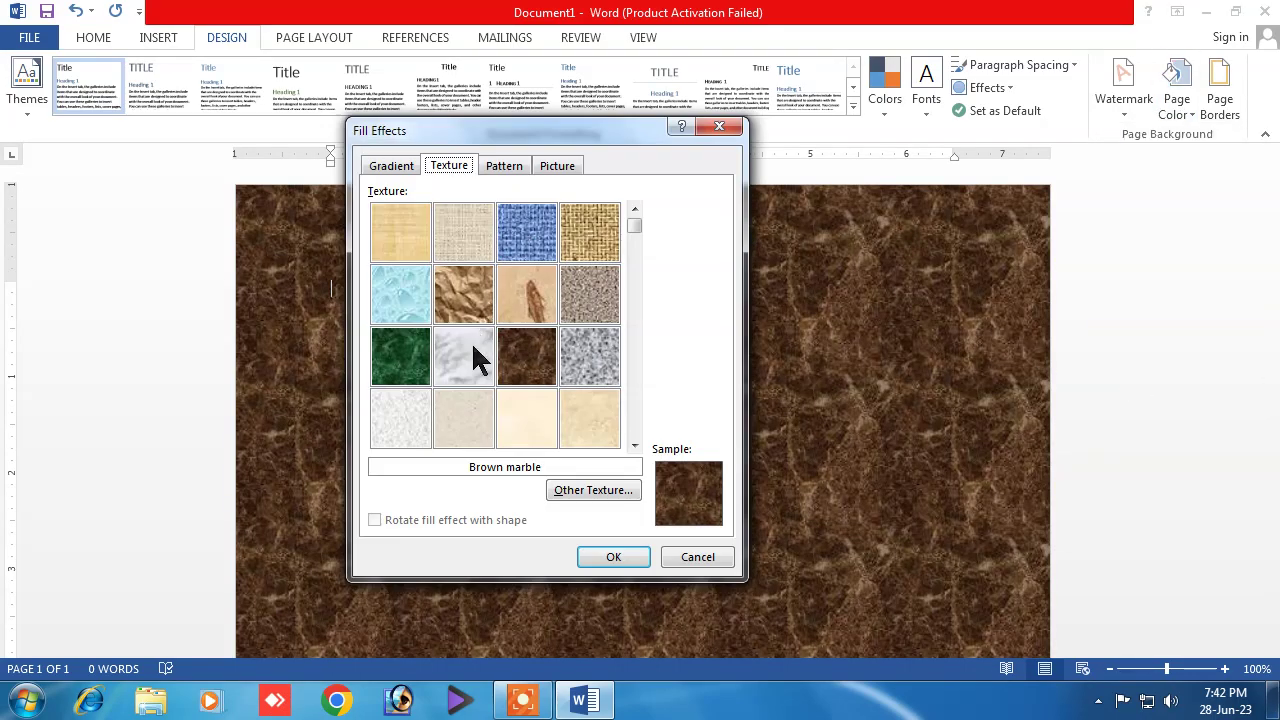
{"action": "left_click", "coordinate": [446, 362]}
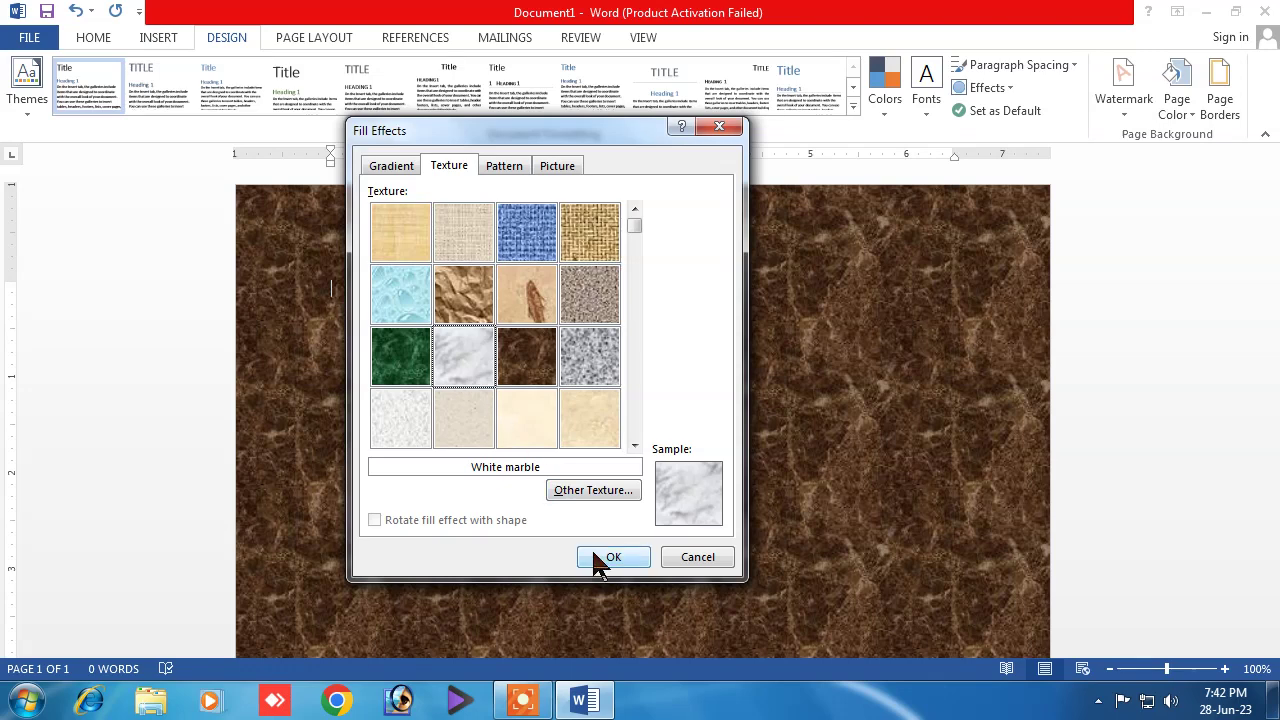
{"action": "left_click", "coordinate": [602, 560]}
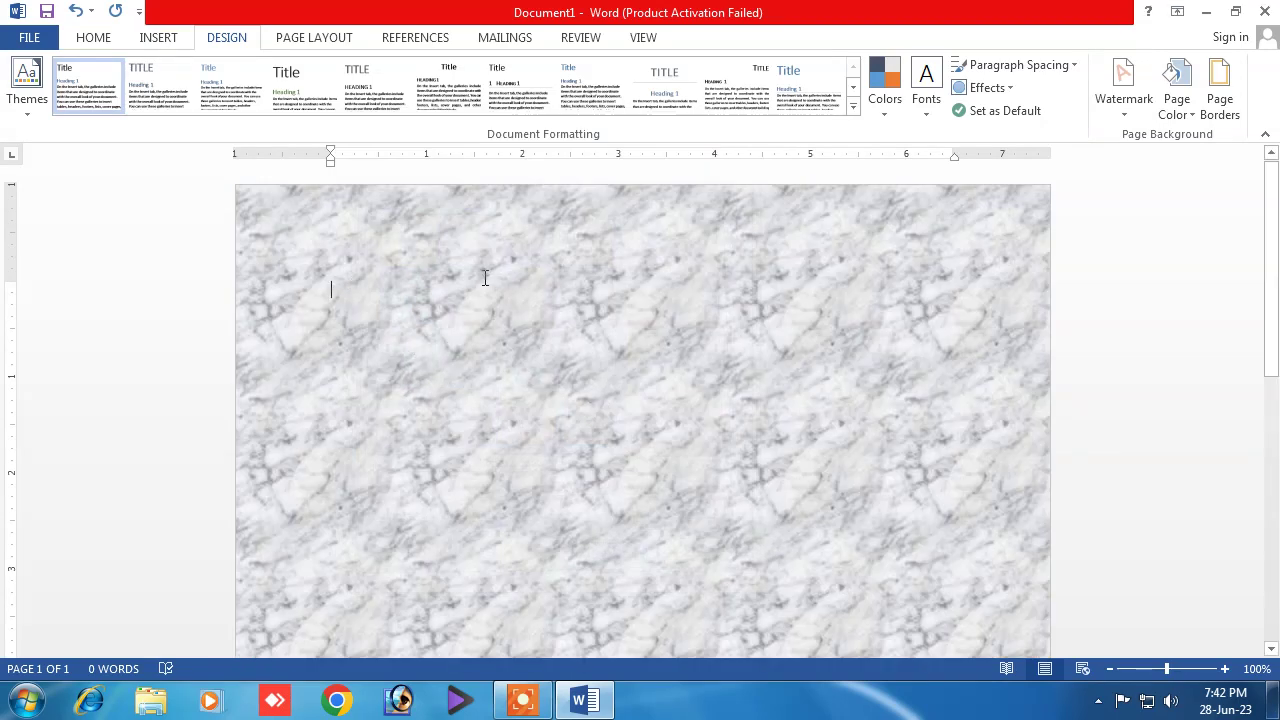
{"action": "left_click", "coordinate": [1177, 118]}
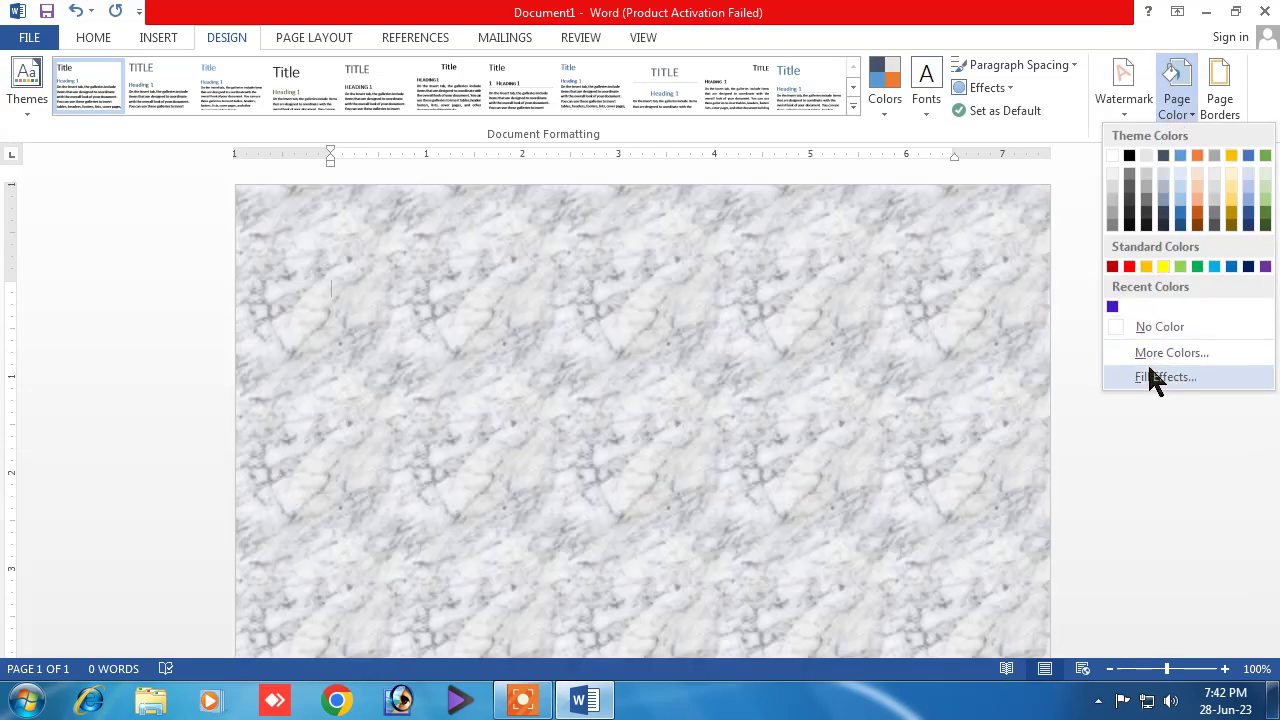
Apply a 10% pattern fill with red foreground and black background to the page.
{"action": "left_click", "coordinate": [1126, 370]}
{"action": "left_click", "coordinate": [505, 166]}
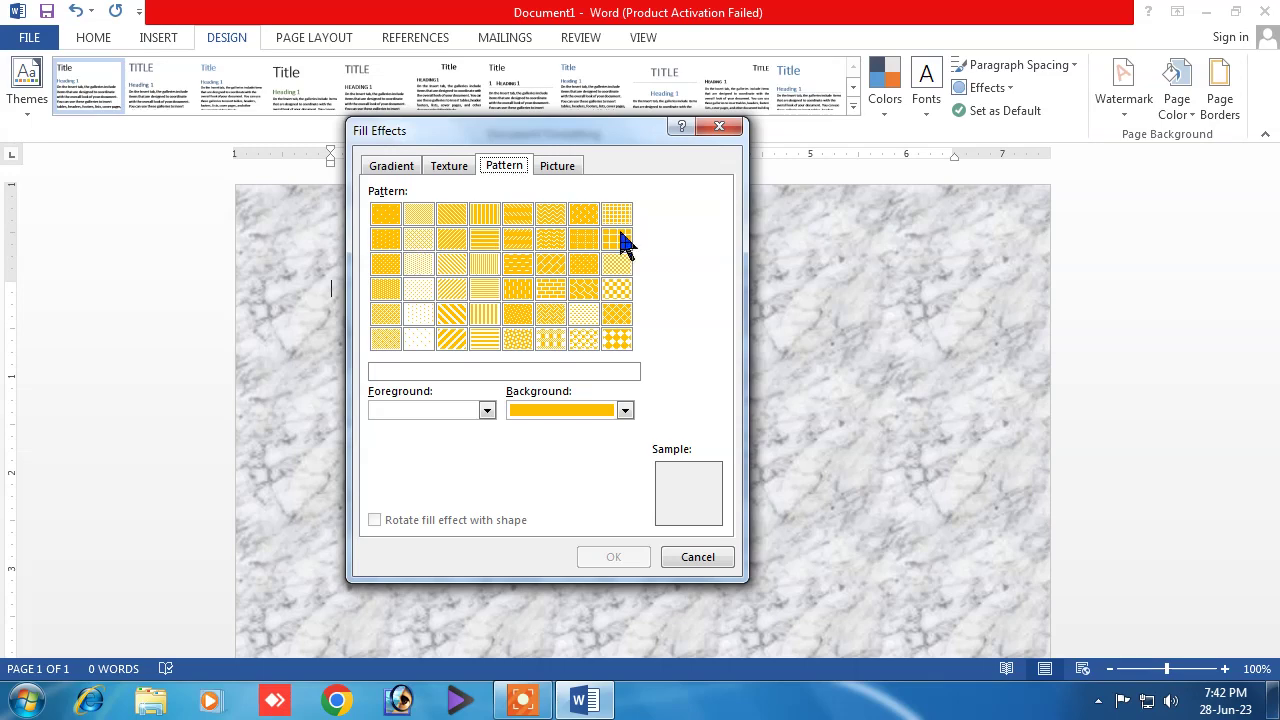
{"action": "left_click", "coordinate": [487, 411]}
{"action": "left_click", "coordinate": [395, 564]}
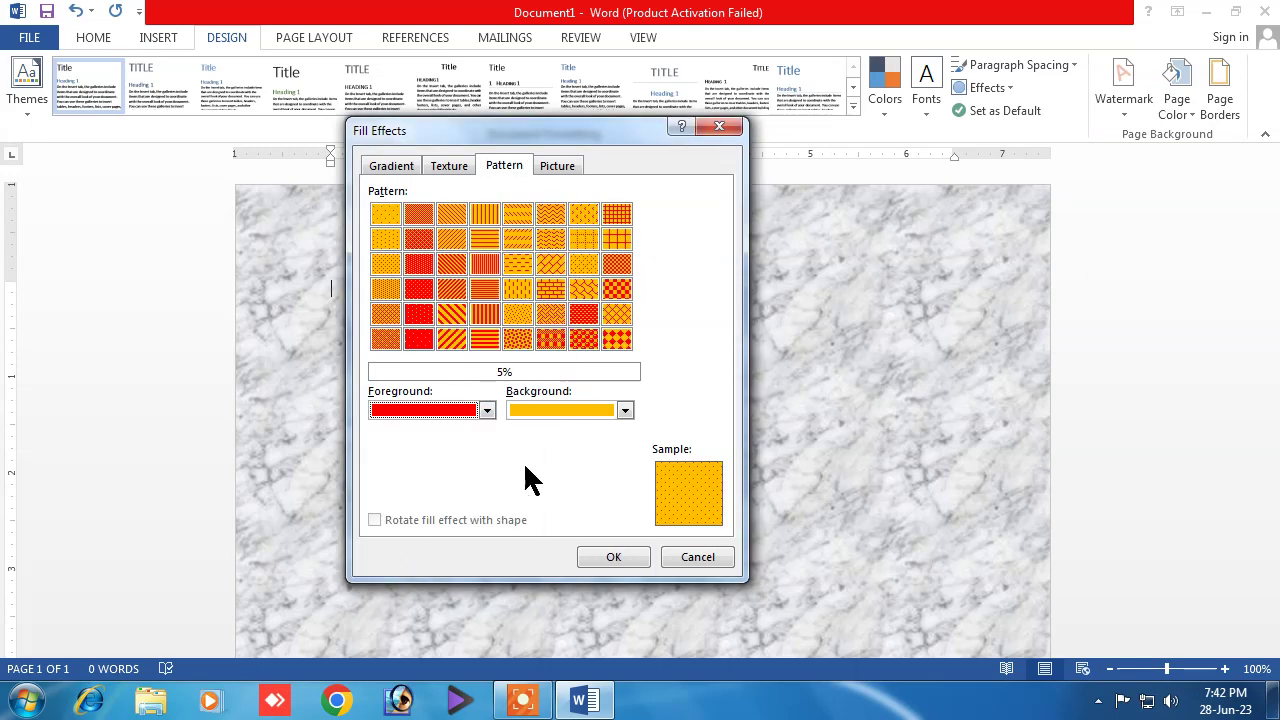
{"action": "left_click", "coordinate": [625, 410]}
{"action": "left_click", "coordinate": [533, 524]}
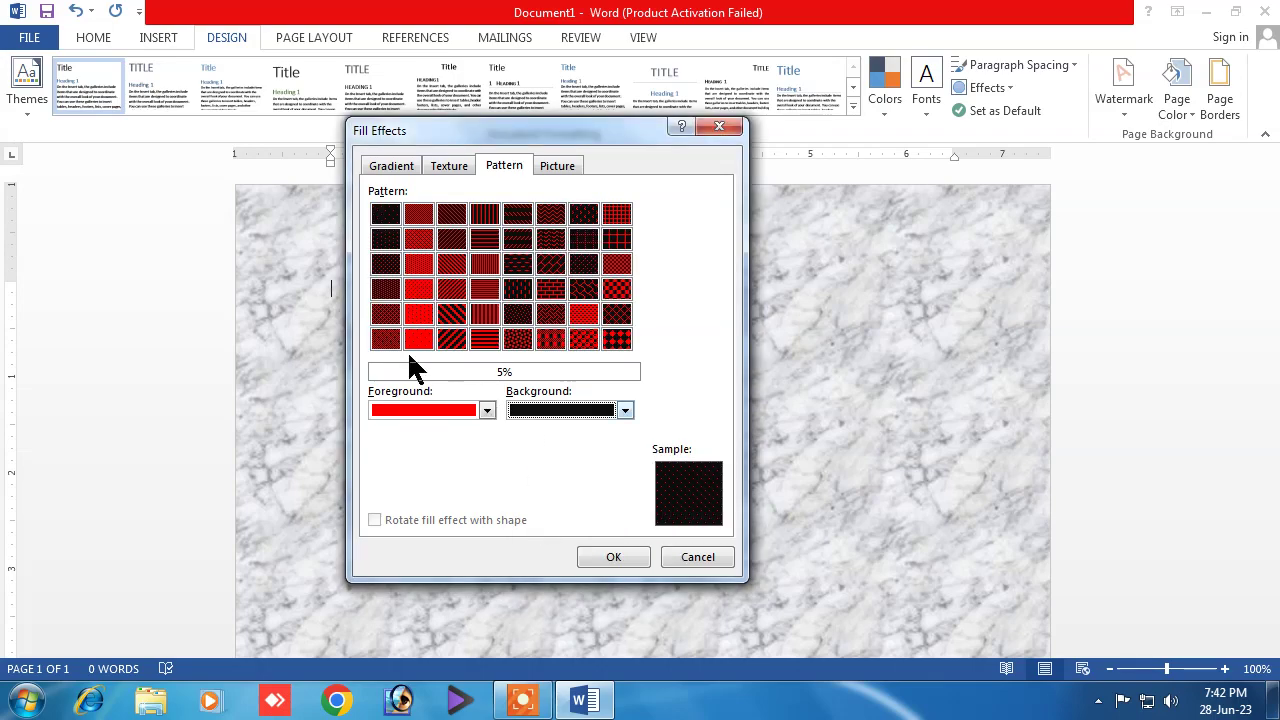
{"action": "left_click", "coordinate": [517, 263]}
{"action": "left_click", "coordinate": [482, 318]}
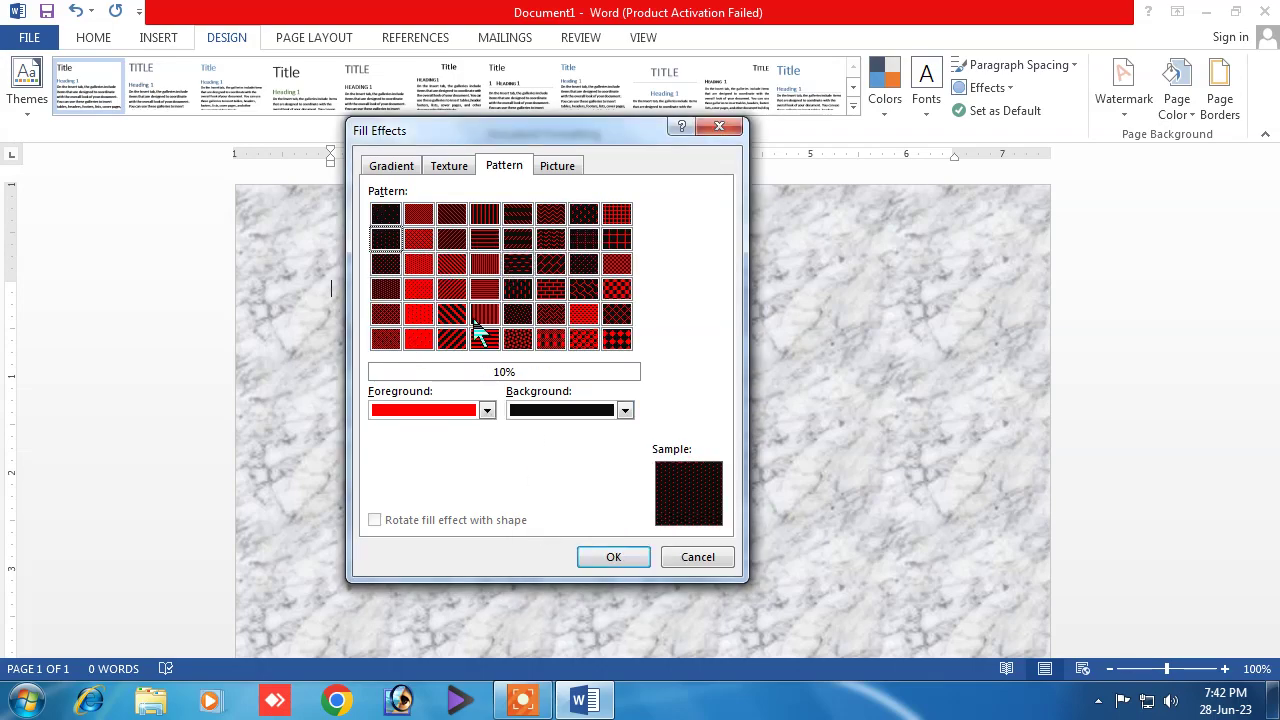
{"action": "left_click", "coordinate": [617, 556]}
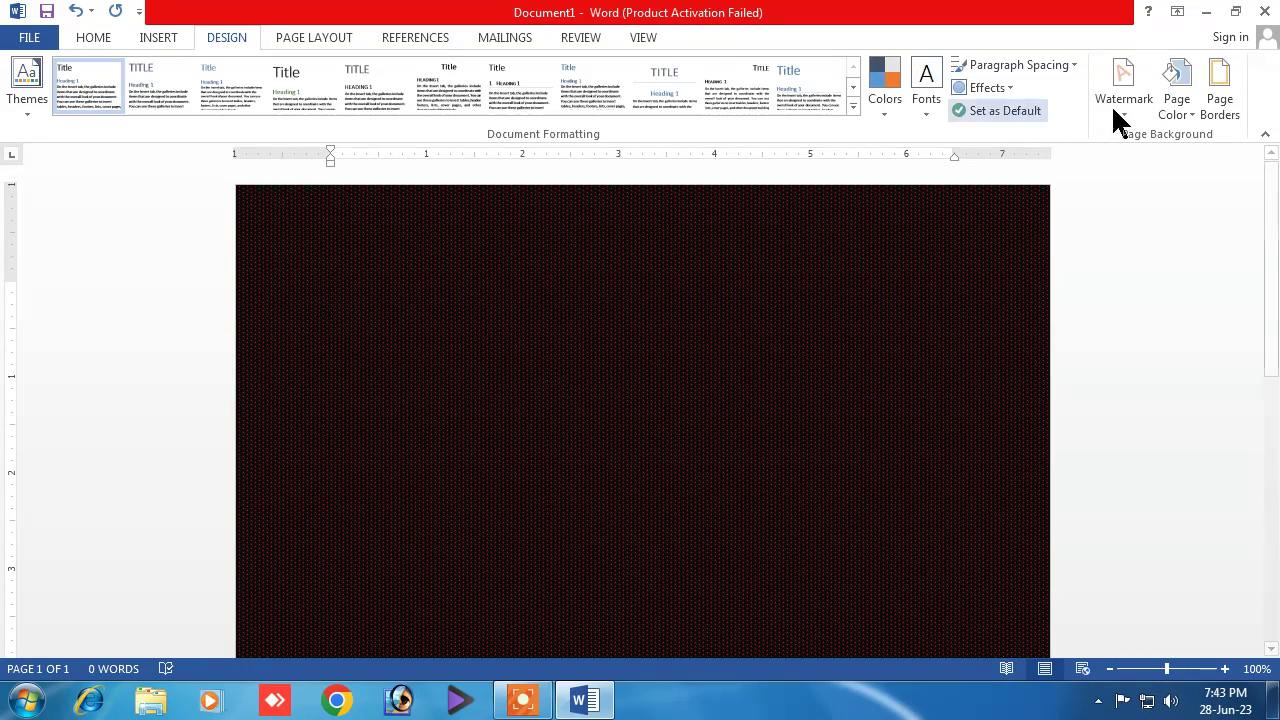
Change the pattern to Large checker board, keeping red on black, and apply it.
{"action": "left_click", "coordinate": [1176, 108]}
{"action": "left_click", "coordinate": [1140, 380]}
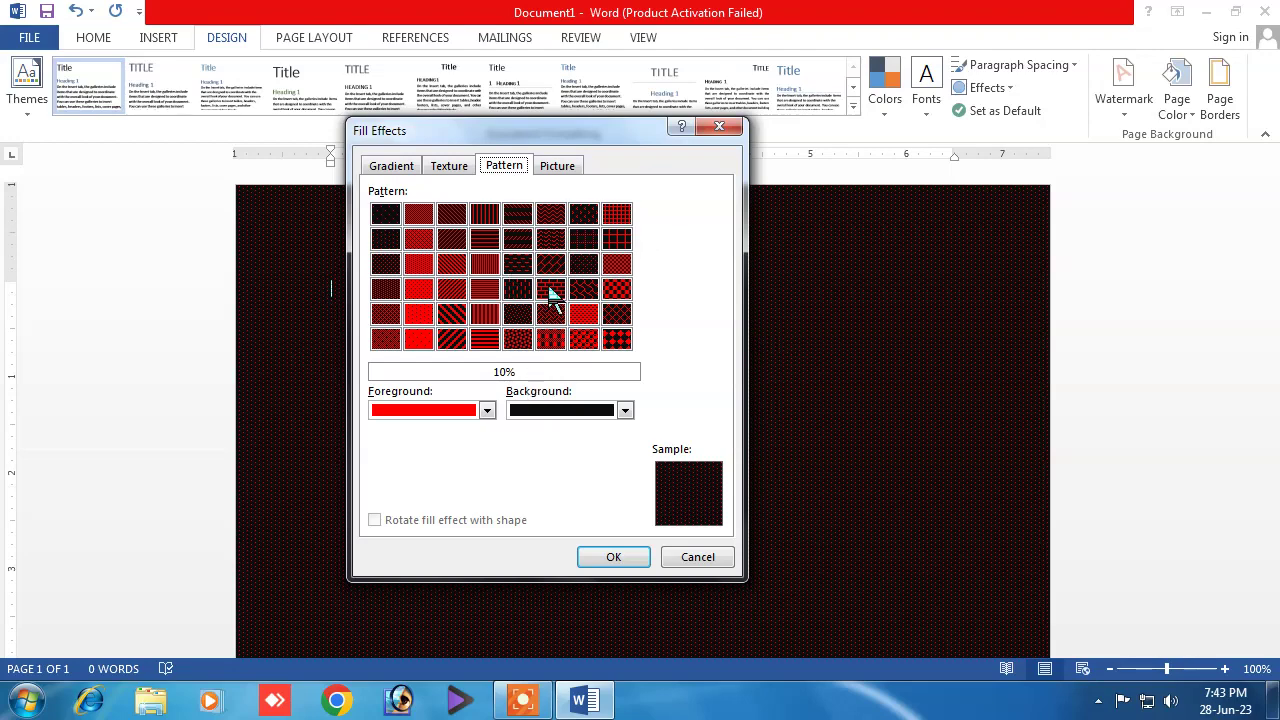
{"action": "left_click", "coordinate": [584, 314]}
{"action": "left_click", "coordinate": [617, 289]}
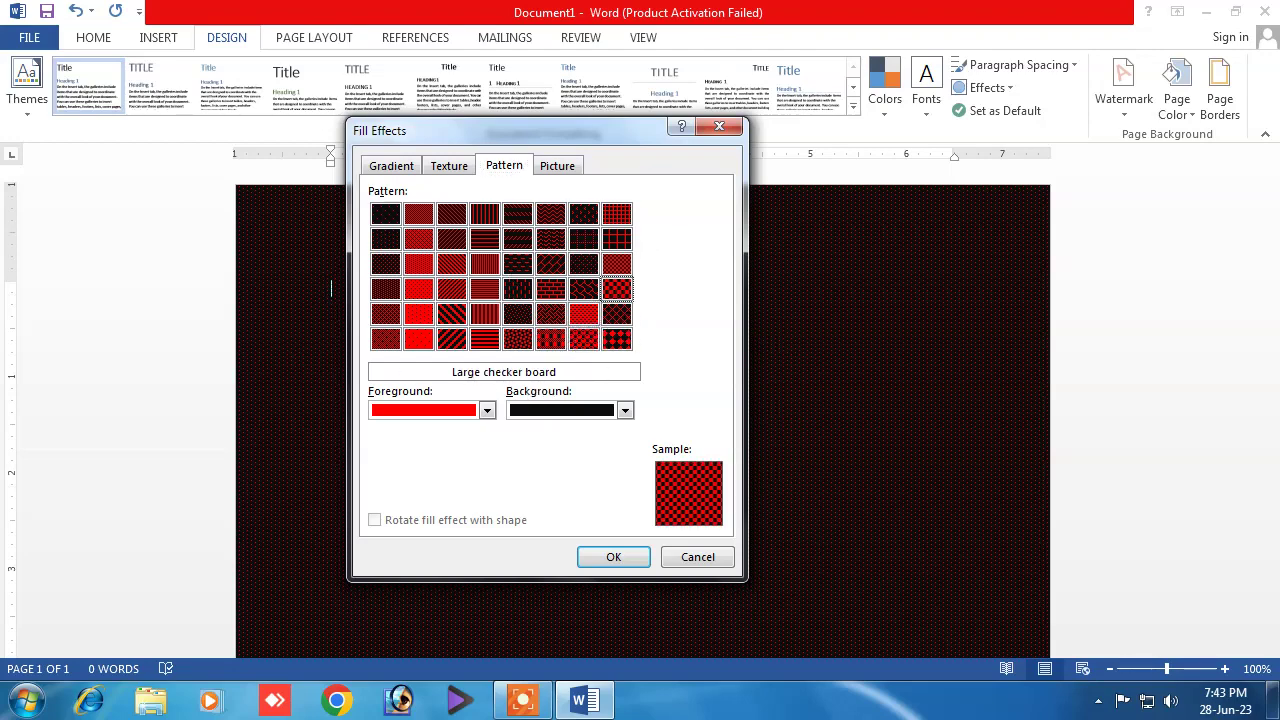
{"action": "left_click", "coordinate": [624, 410]}
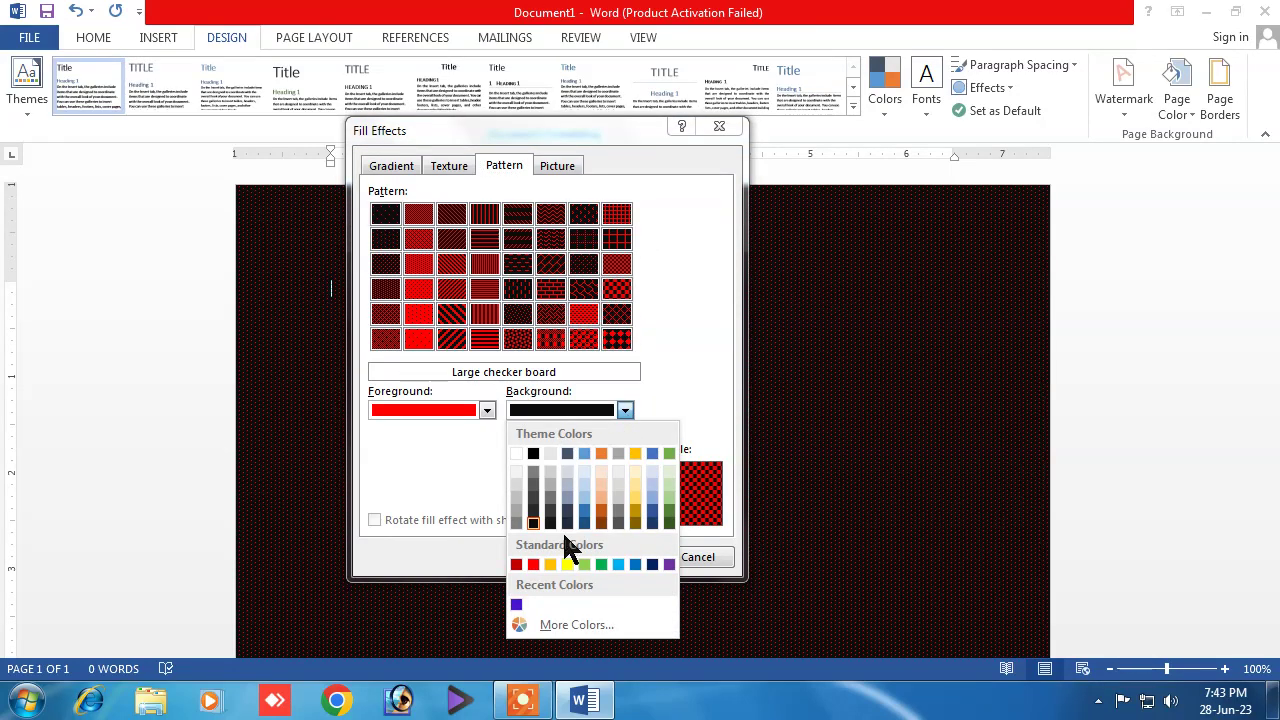
{"action": "left_click", "coordinate": [567, 564]}
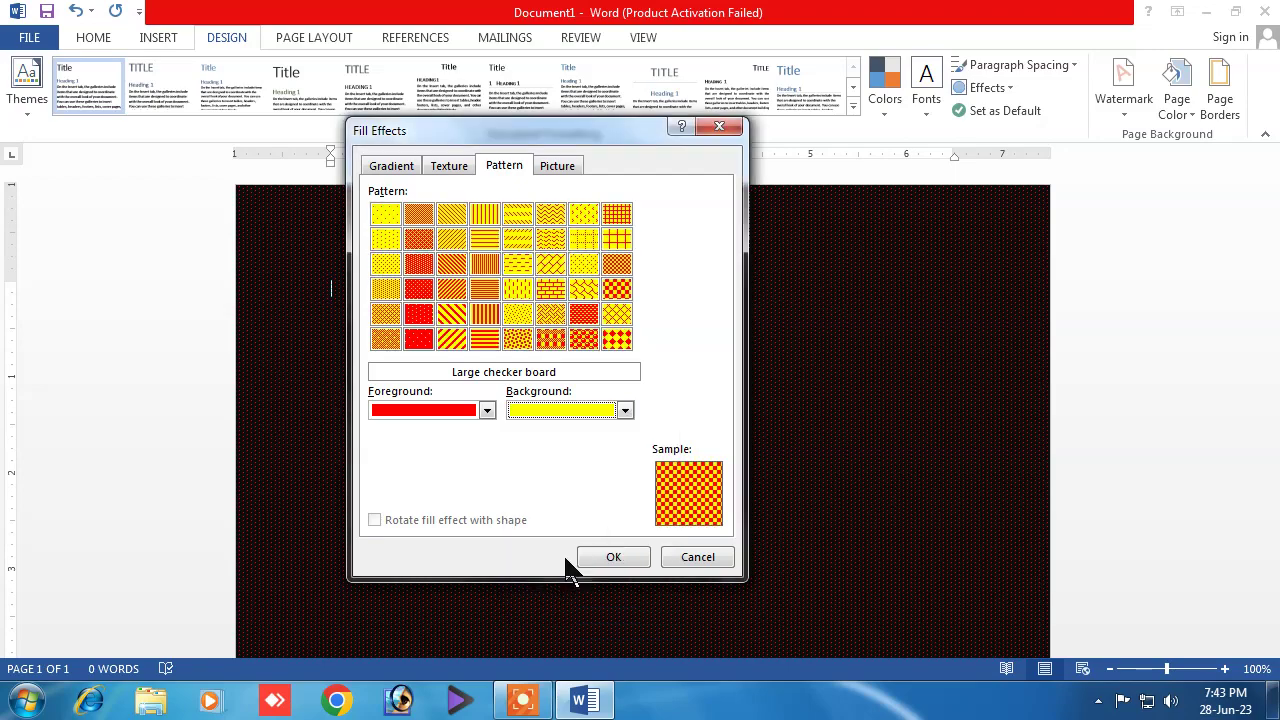
{"action": "left_click", "coordinate": [624, 410]}
{"action": "left_click", "coordinate": [533, 521]}
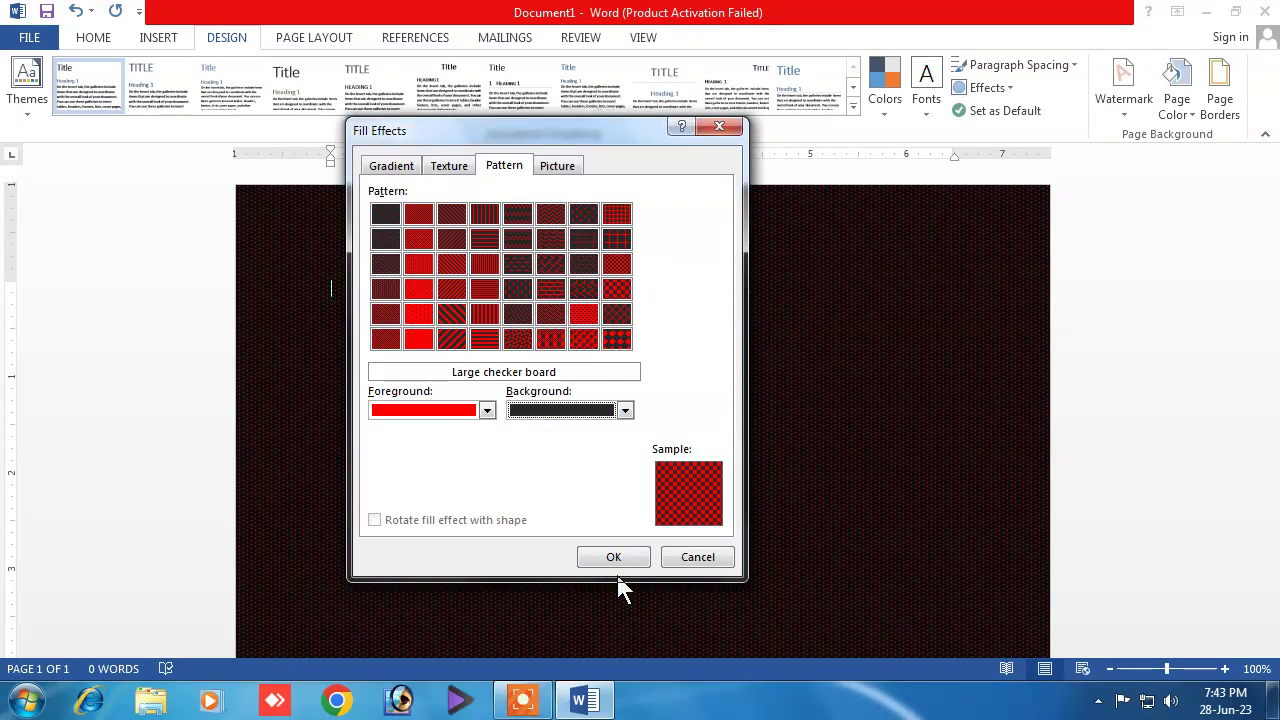
{"action": "left_click", "coordinate": [614, 558]}
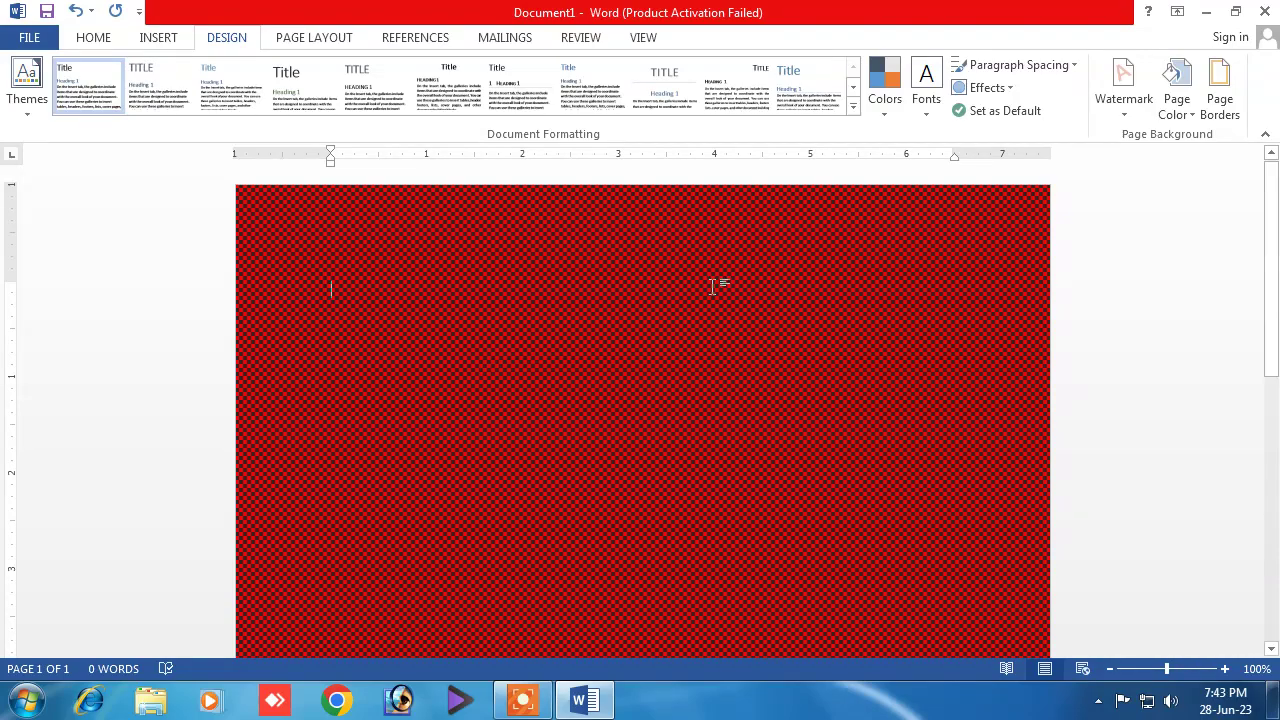
{"action": "left_click", "coordinate": [1176, 100]}
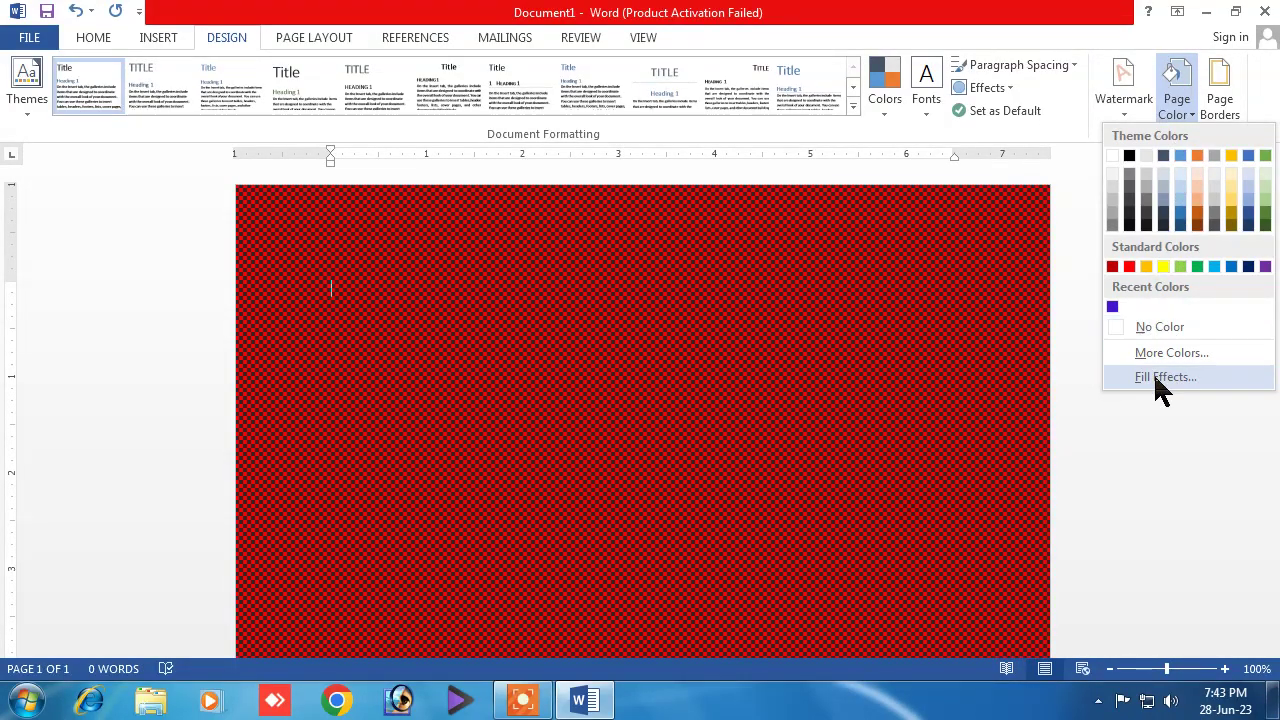
Try Select Picture on the Picture fill tab, close Insert Pictures, then open a new browser tab.
{"action": "left_click", "coordinate": [1162, 377]}
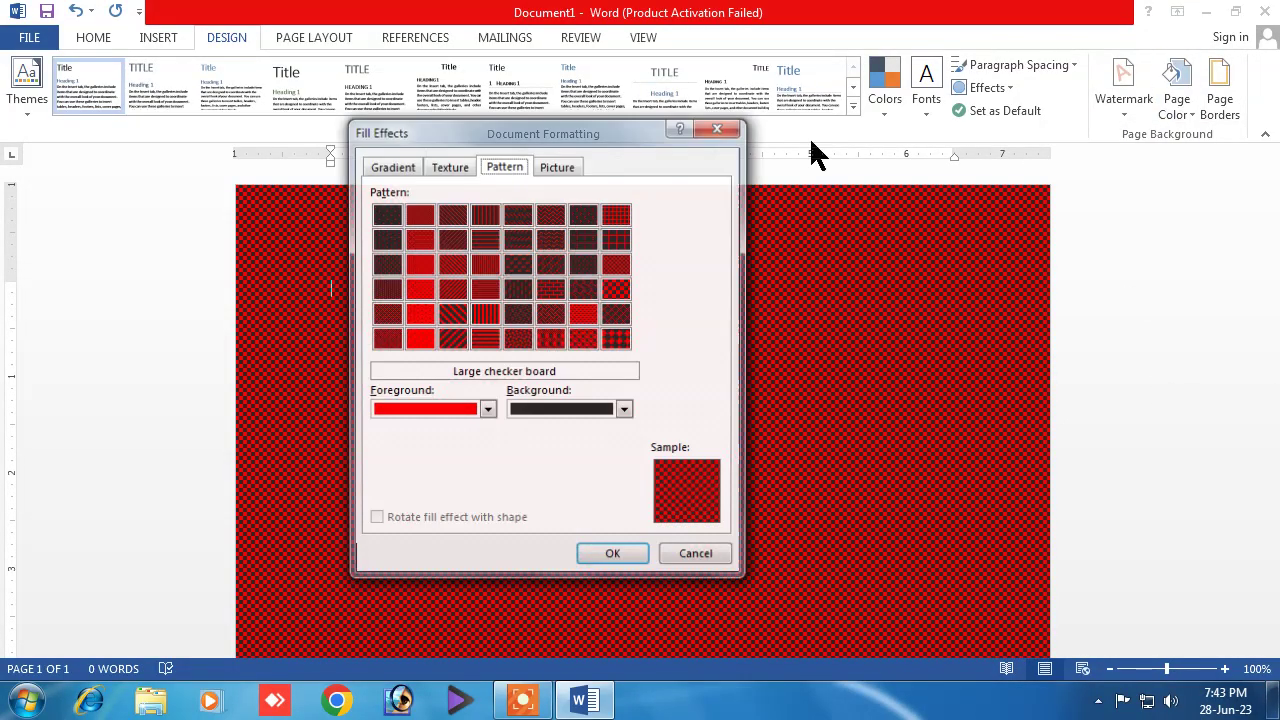
{"action": "left_click", "coordinate": [556, 166]}
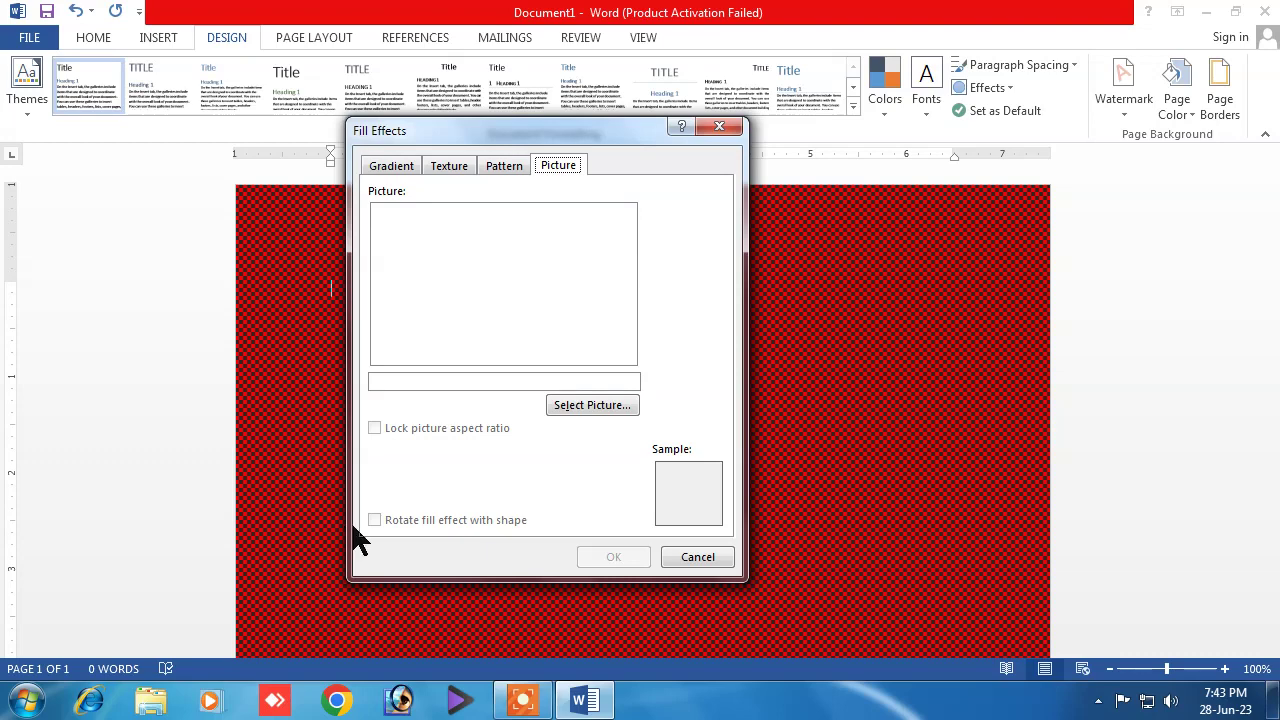
{"action": "left_click", "coordinate": [590, 405]}
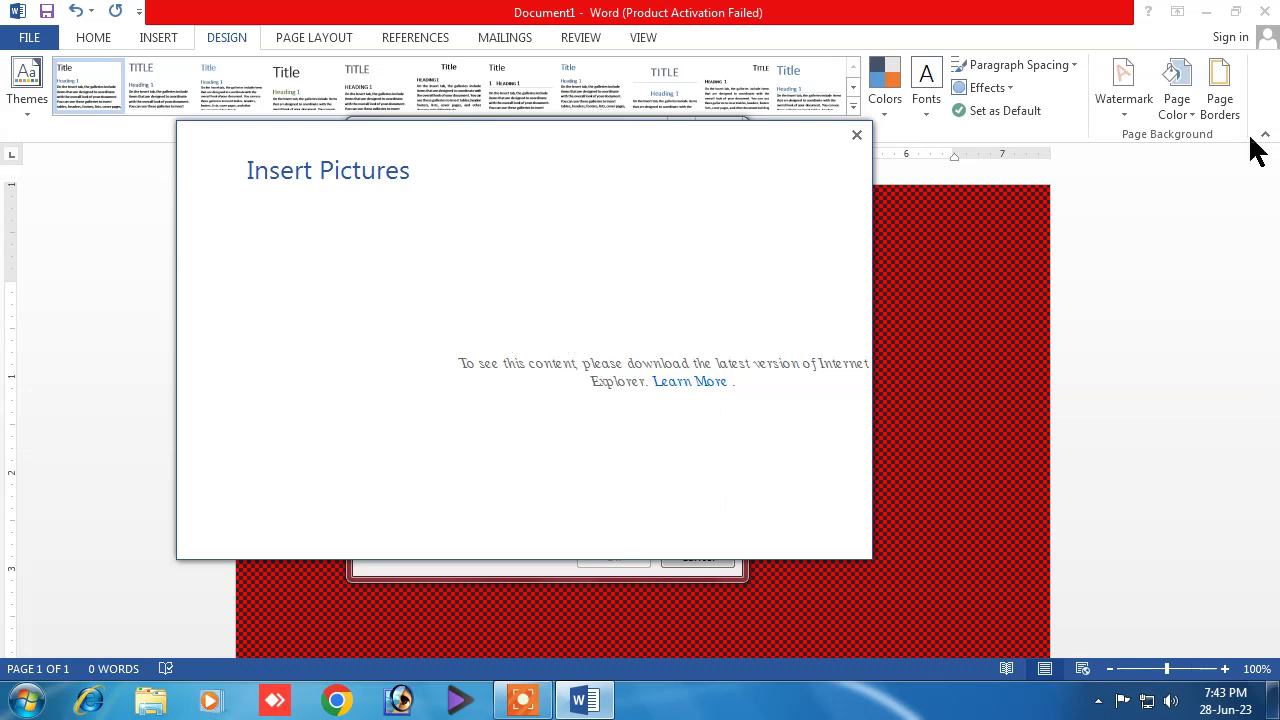
{"action": "left_click", "coordinate": [857, 135]}
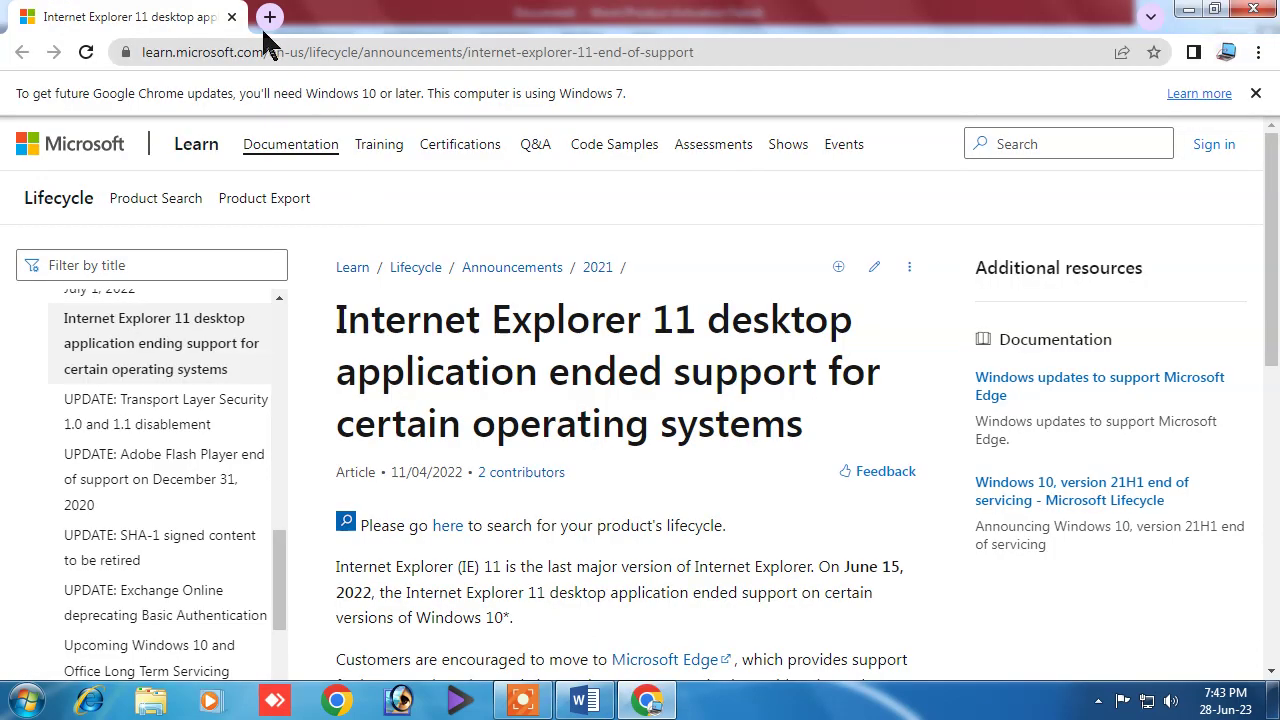
{"action": "left_click", "coordinate": [264, 16]}
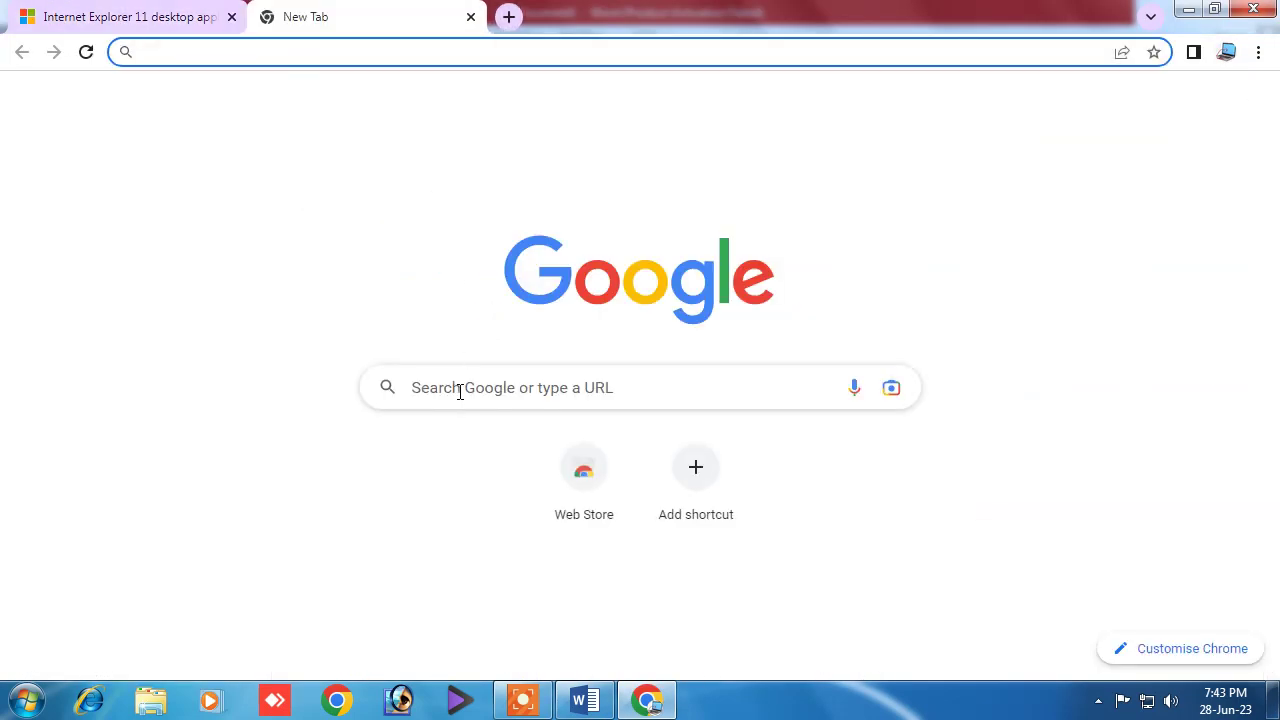
Search Google images for "pic".
{"action": "left_click", "coordinate": [455, 390]}
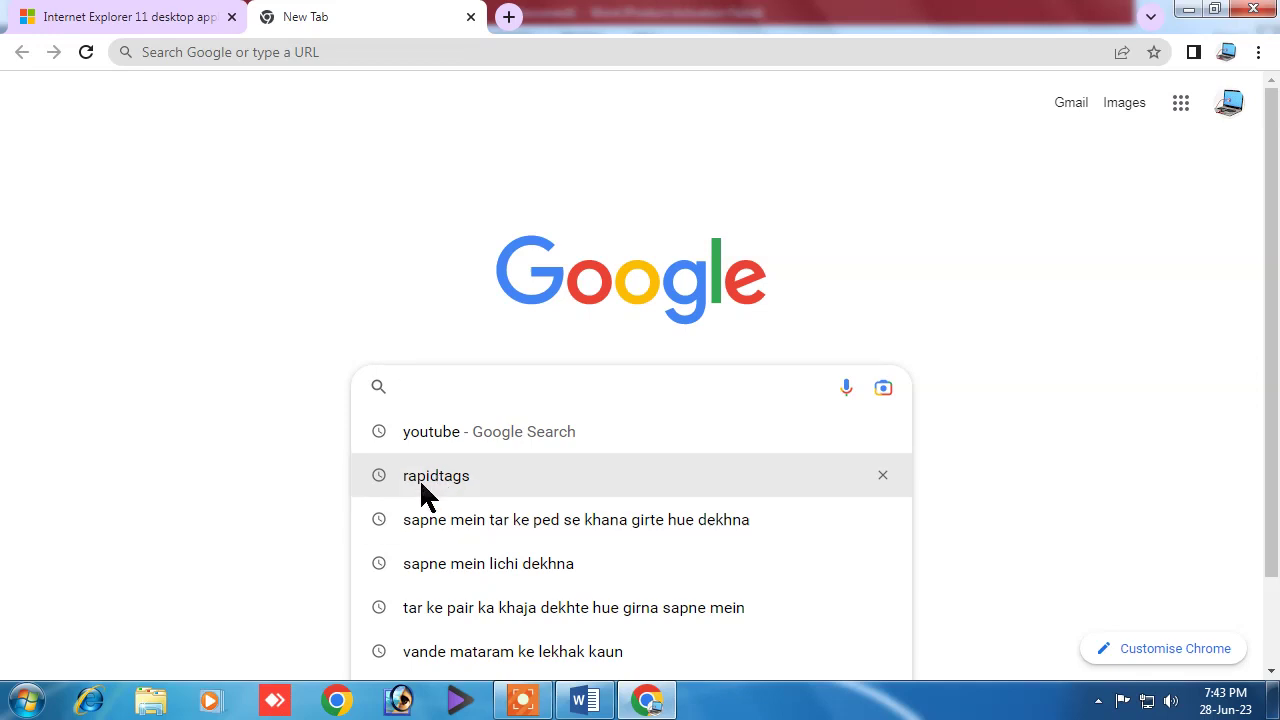
{"action": "type", "text": "pic"}
{"action": "key", "text": "Return"}
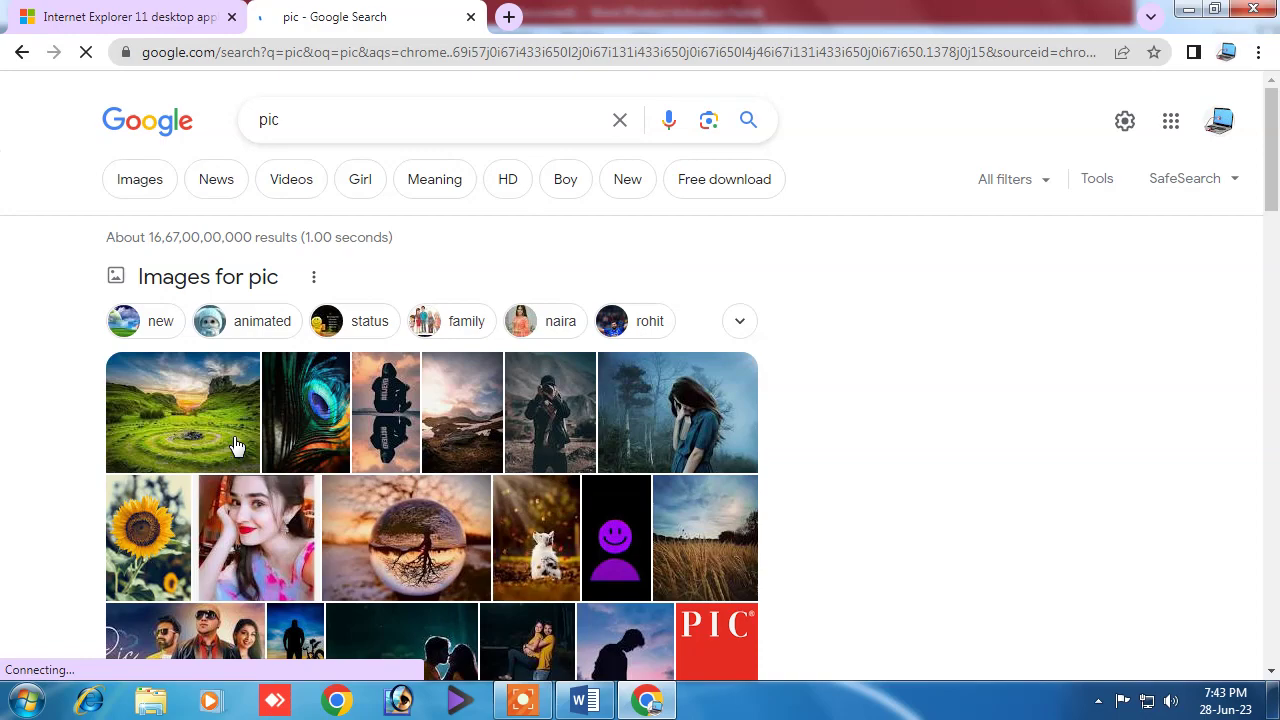
Preview the green landscape photo and start saving it with Save image as.
{"action": "left_click", "coordinate": [183, 411]}
{"action": "right_click", "coordinate": [1031, 325]}
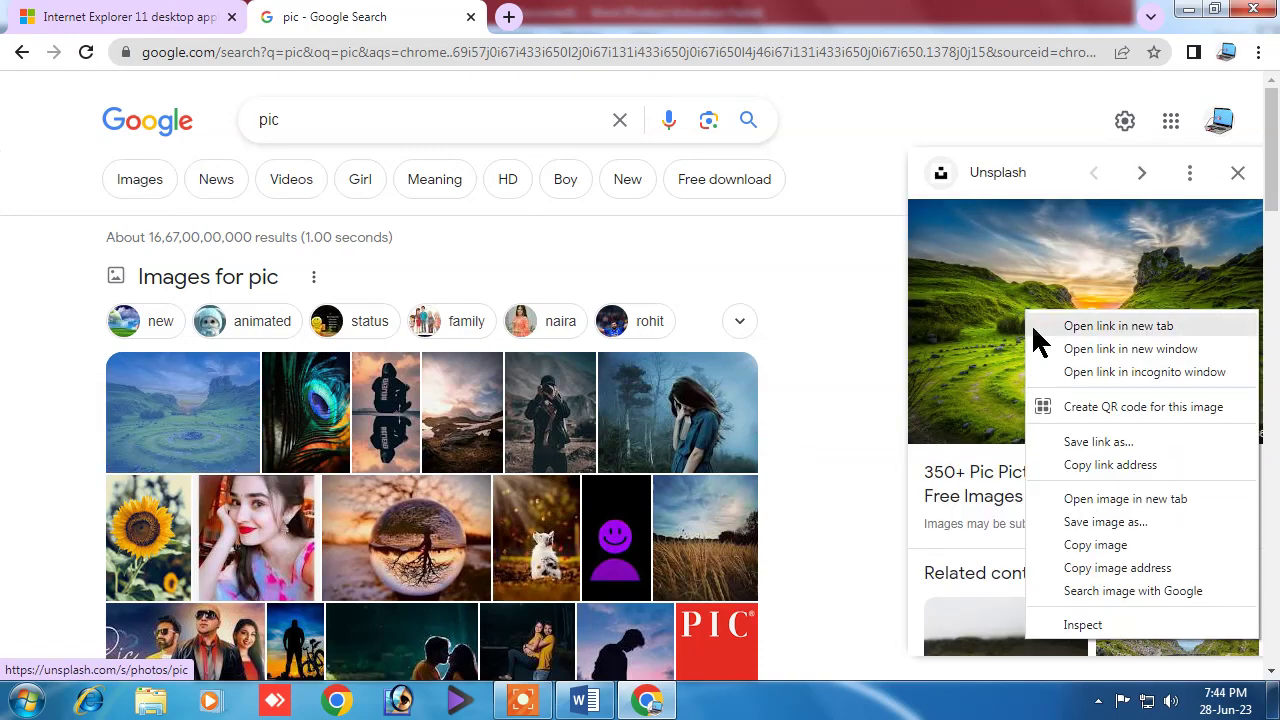
{"action": "left_click", "coordinate": [1100, 522]}
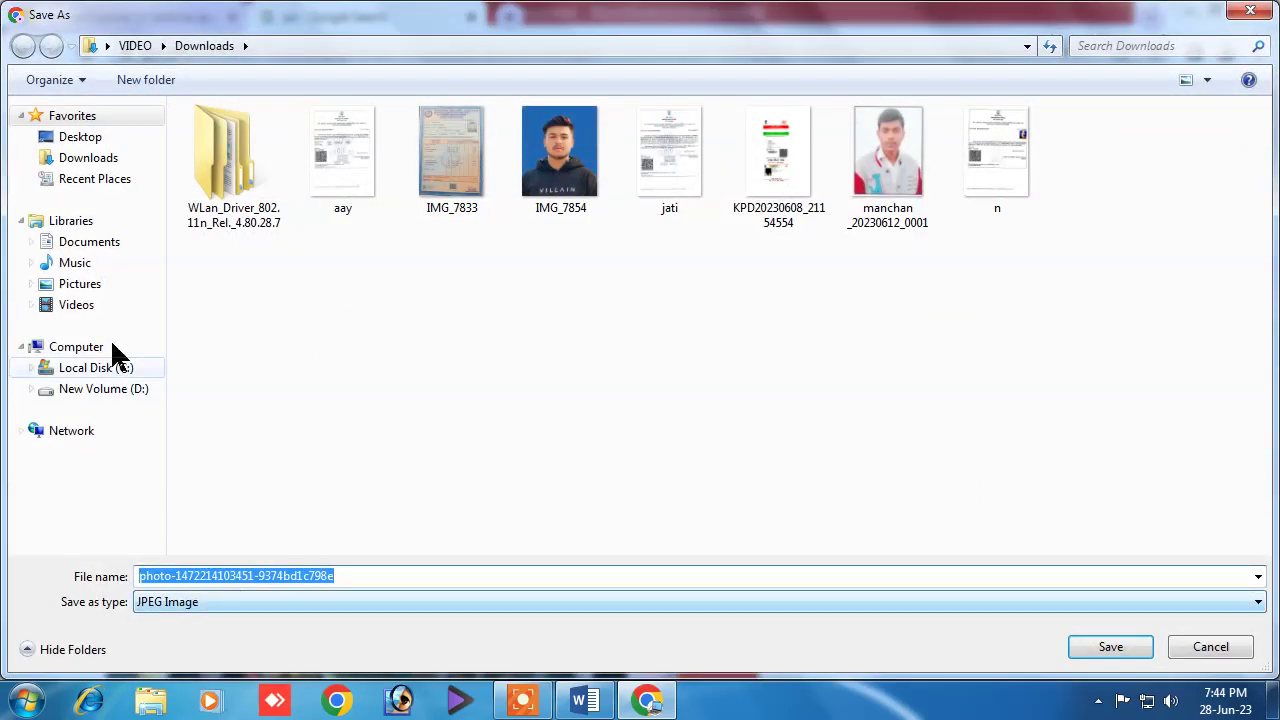